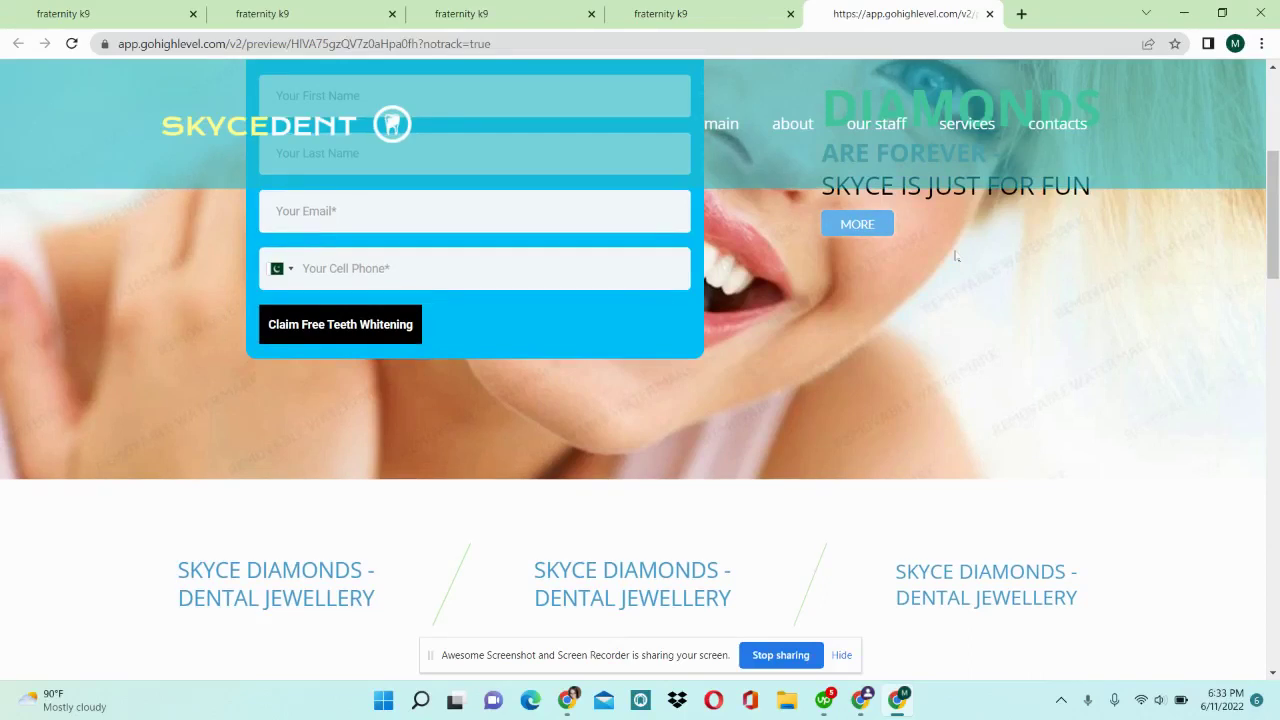
Scroll through the landing page's claim form and focus its last name field.
{"action": "scroll", "coordinate": [955, 256], "scroll_direction": "up", "scroll_amount": 4}
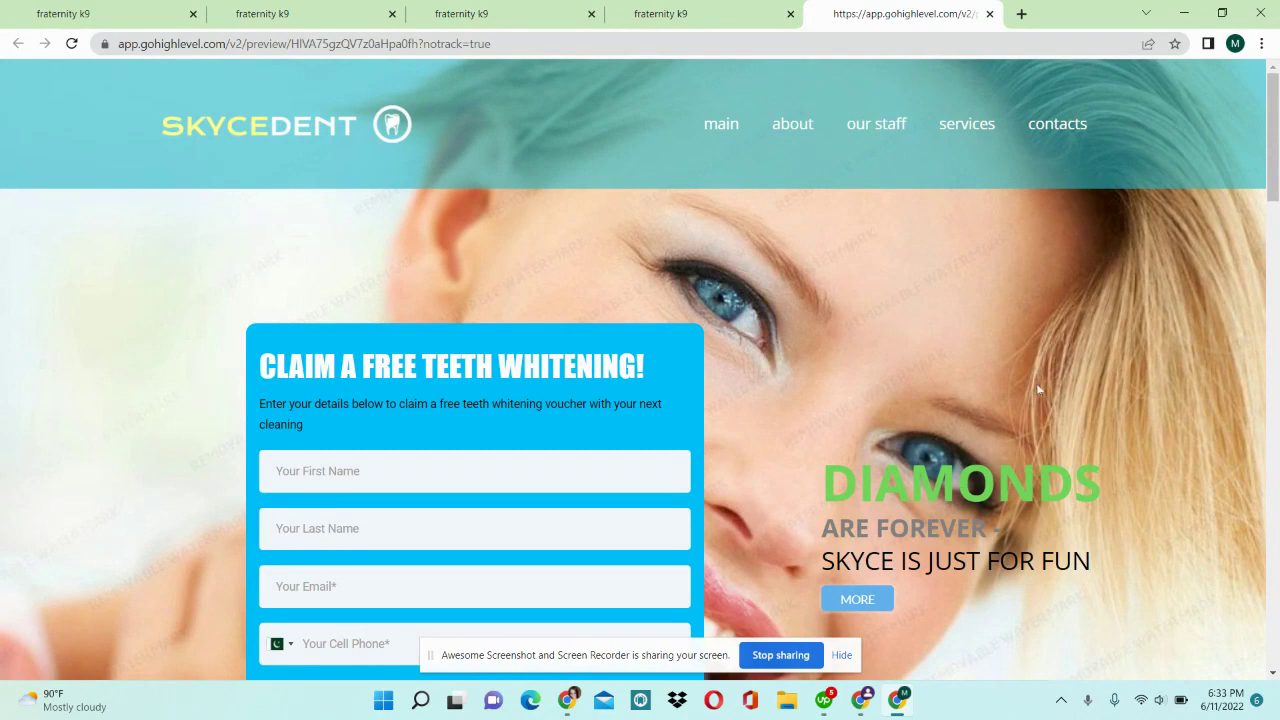
{"action": "scroll", "coordinate": [1036, 383], "scroll_direction": "down", "scroll_amount": 2}
{"action": "left_click", "coordinate": [507, 360]}
{"action": "scroll", "coordinate": [507, 360], "scroll_direction": "down", "scroll_amount": 10}
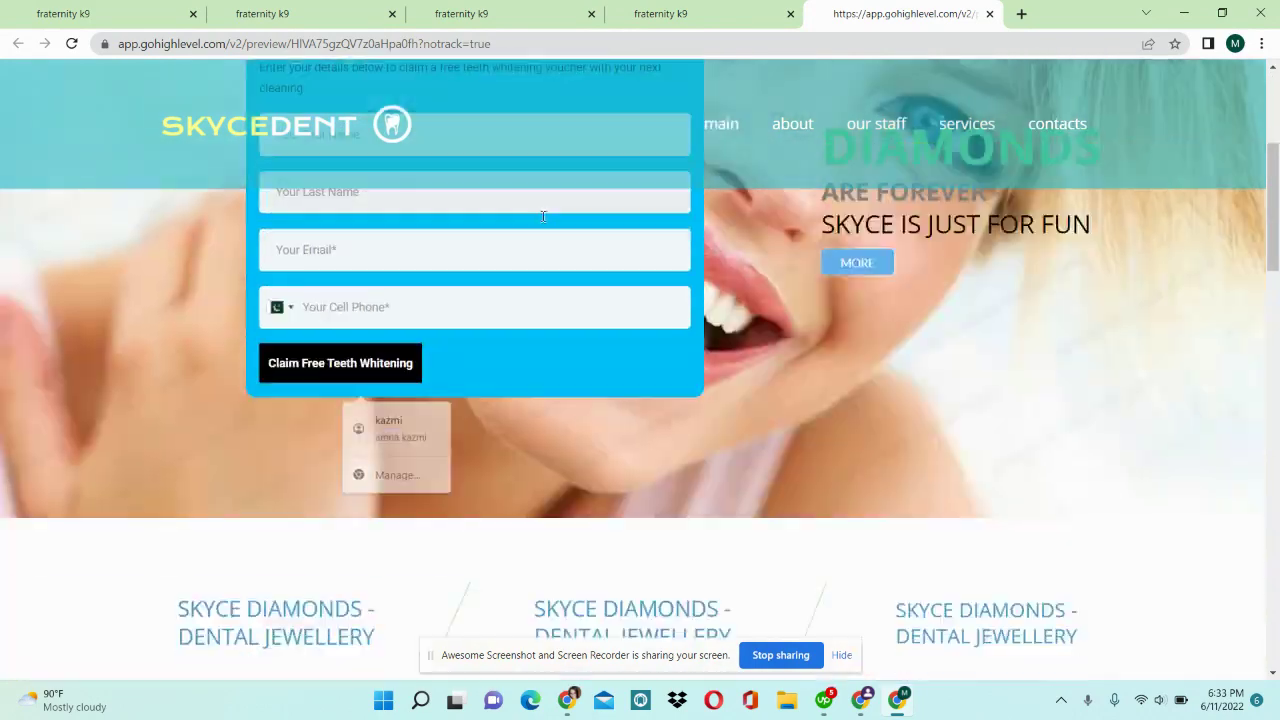
{"action": "scroll", "coordinate": [543, 221], "scroll_direction": "down", "scroll_amount": 10}
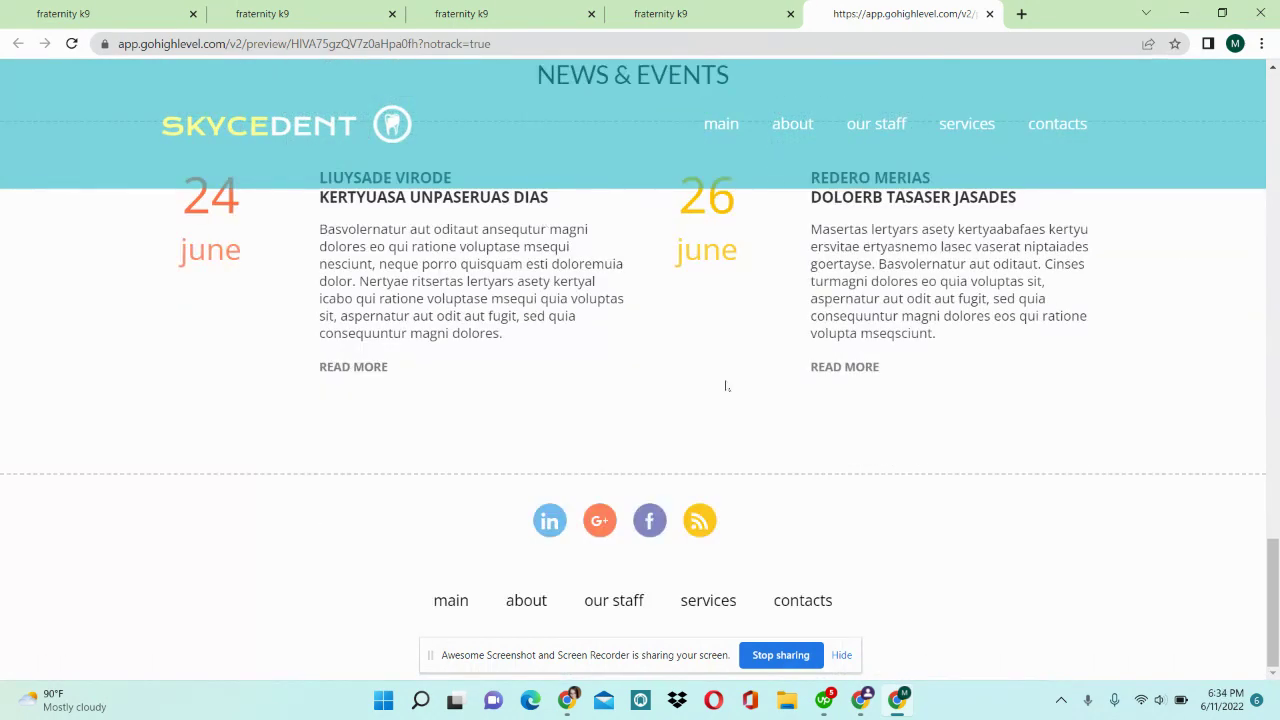
{"action": "scroll", "coordinate": [726, 386], "scroll_direction": "up", "scroll_amount": 20}
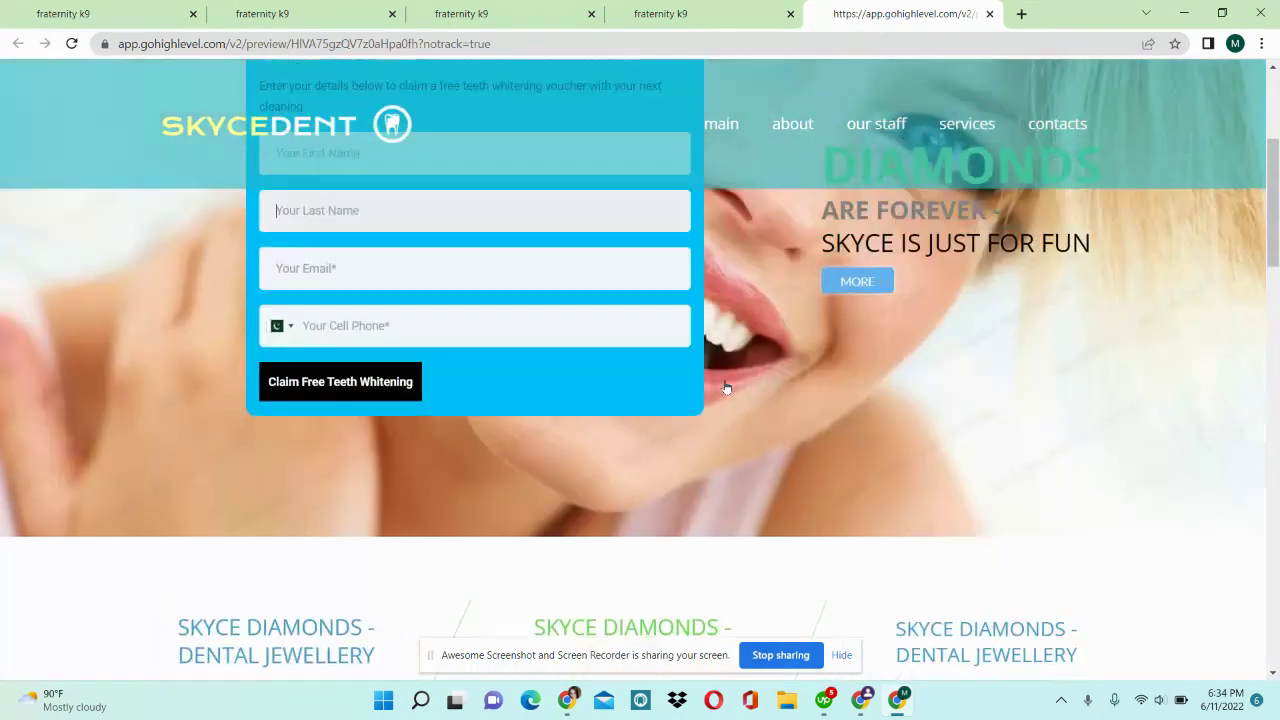
{"action": "scroll", "coordinate": [726, 388], "scroll_direction": "up", "scroll_amount": 3}
{"action": "scroll", "coordinate": [403, 451], "scroll_direction": "down", "scroll_amount": 2}
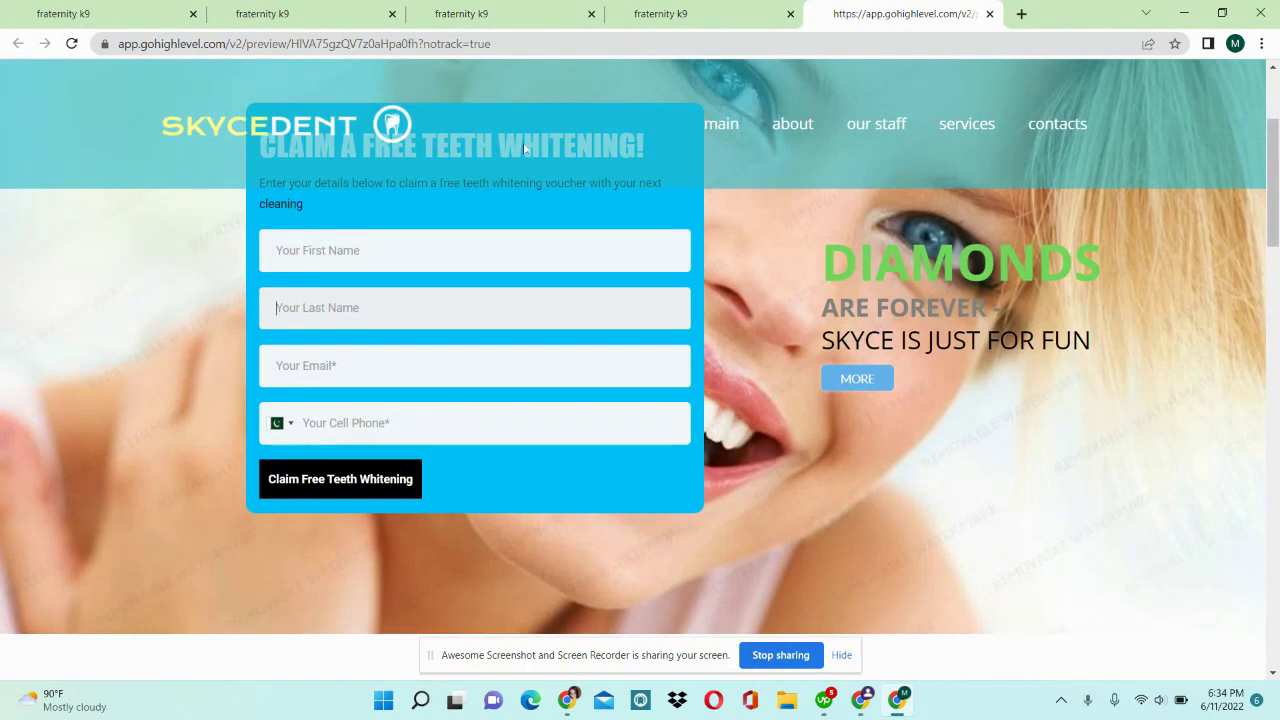
{"action": "left_click", "coordinate": [408, 314]}
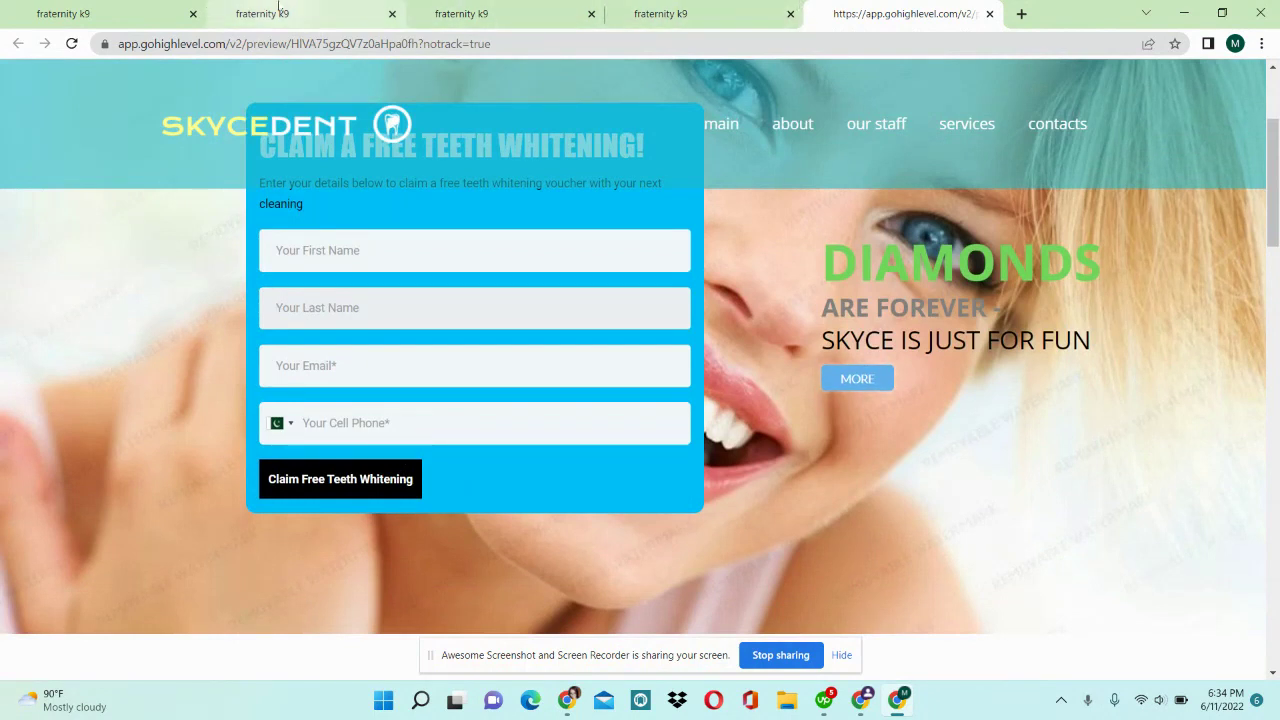
Switch to the DENTAL AGENCY pipeline and scroll across its stages, Lead In to Unresponsive.
{"action": "left_click", "coordinate": [115, 7]}
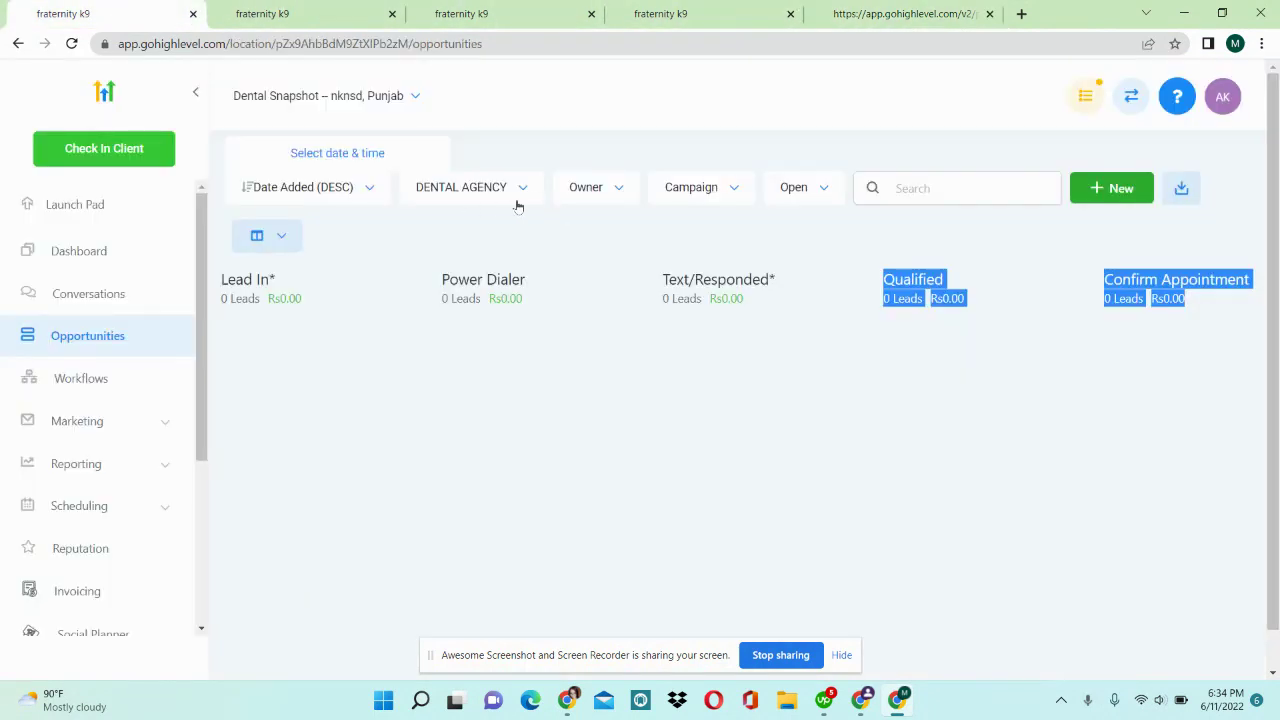
{"action": "left_click", "coordinate": [488, 217]}
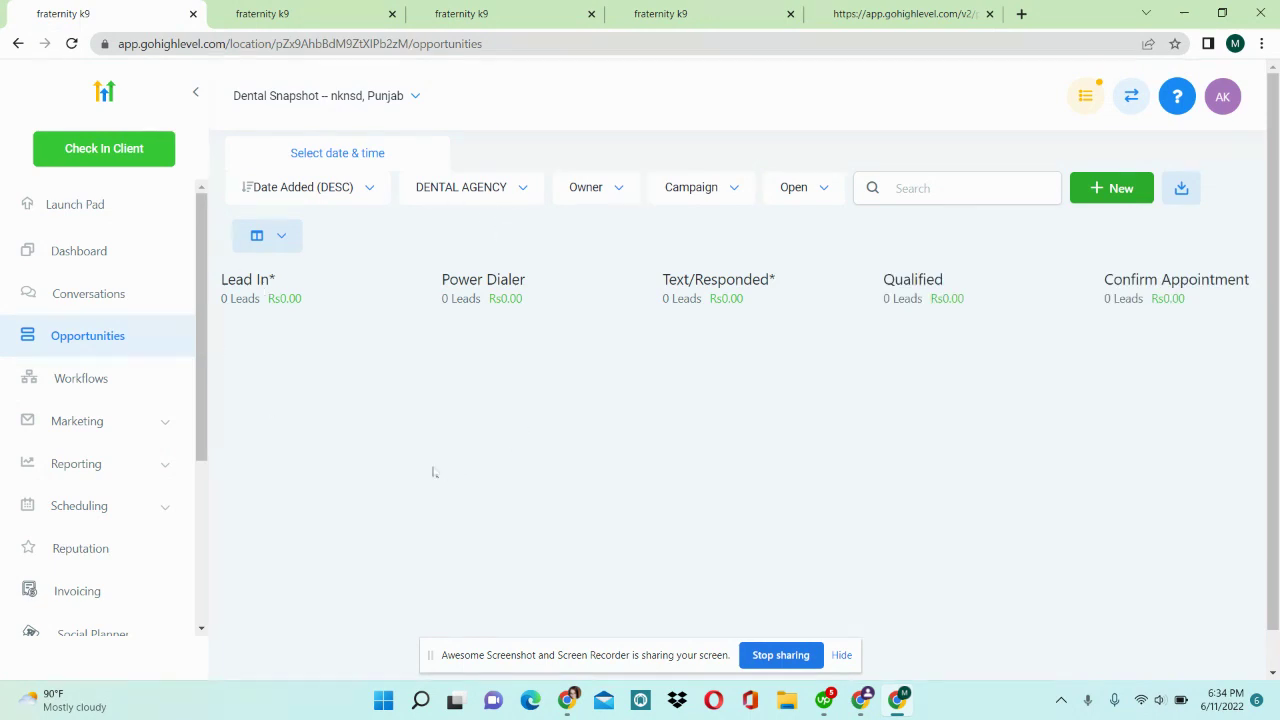
{"action": "scroll", "coordinate": [826, 391], "scroll_direction": "right", "scroll_amount": 5}
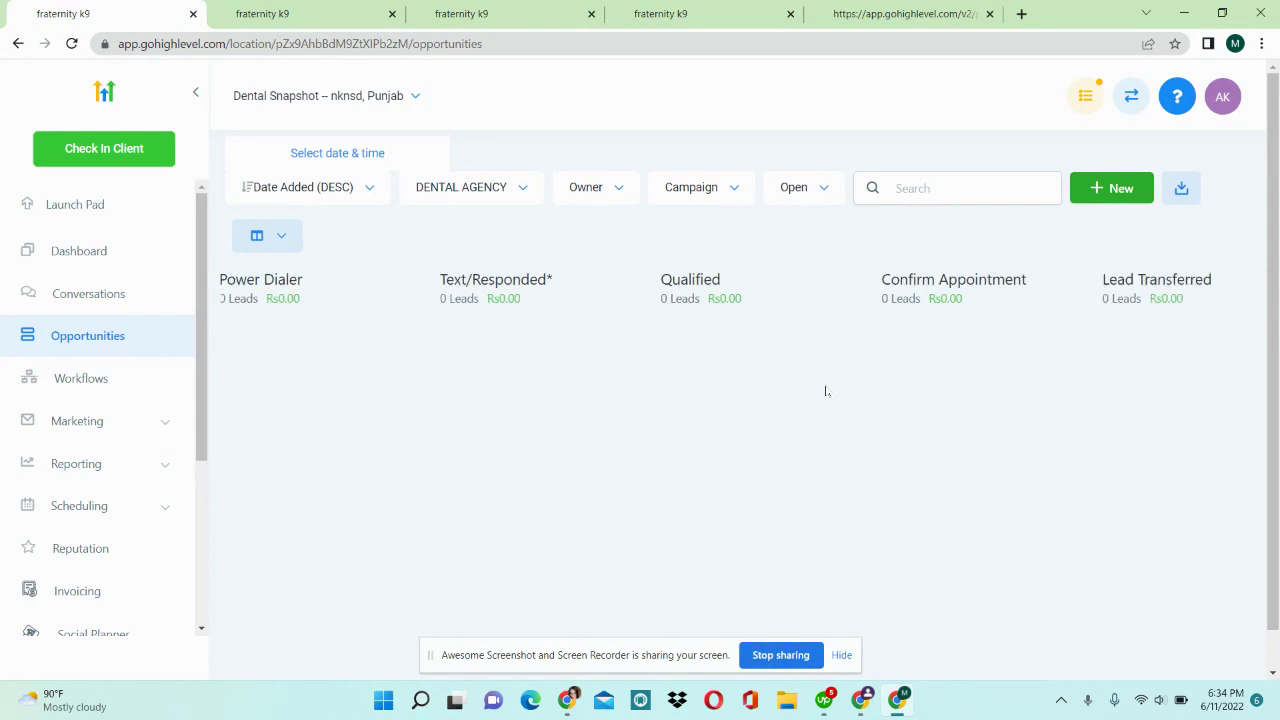
{"action": "scroll", "coordinate": [826, 391], "scroll_direction": "right", "scroll_amount": 5}
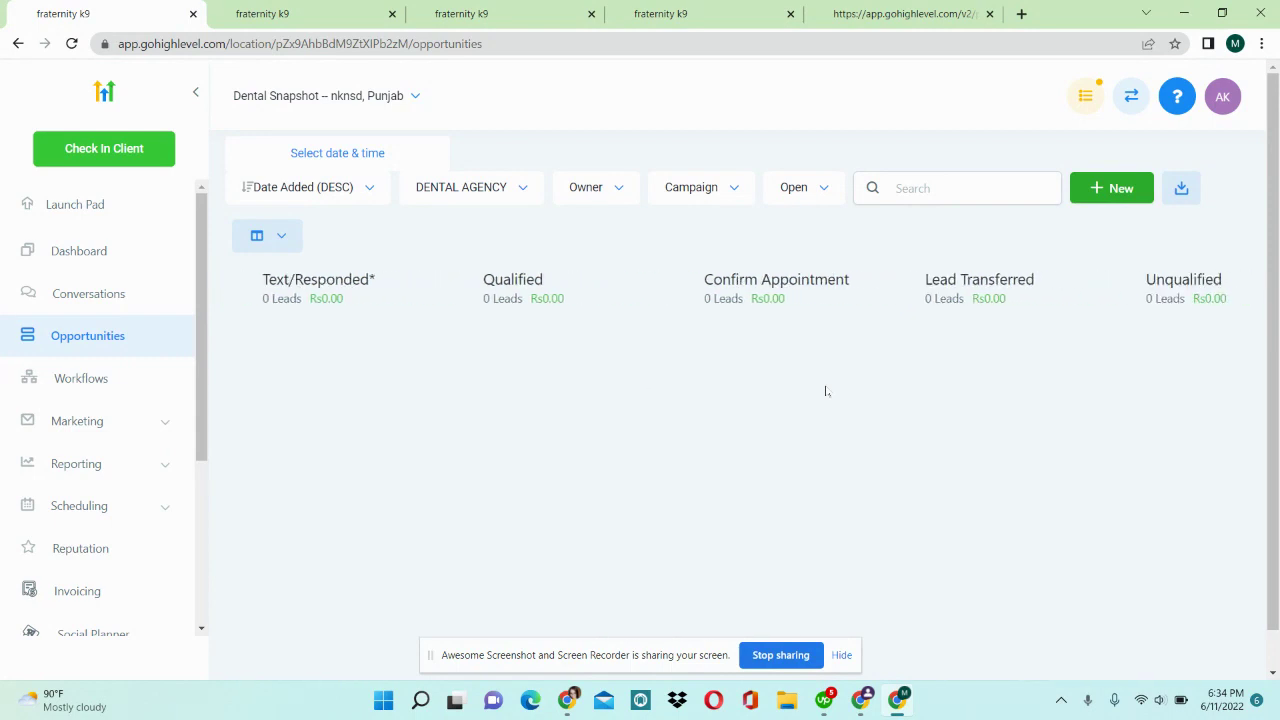
{"action": "scroll", "coordinate": [826, 391], "scroll_direction": "left", "scroll_amount": 10}
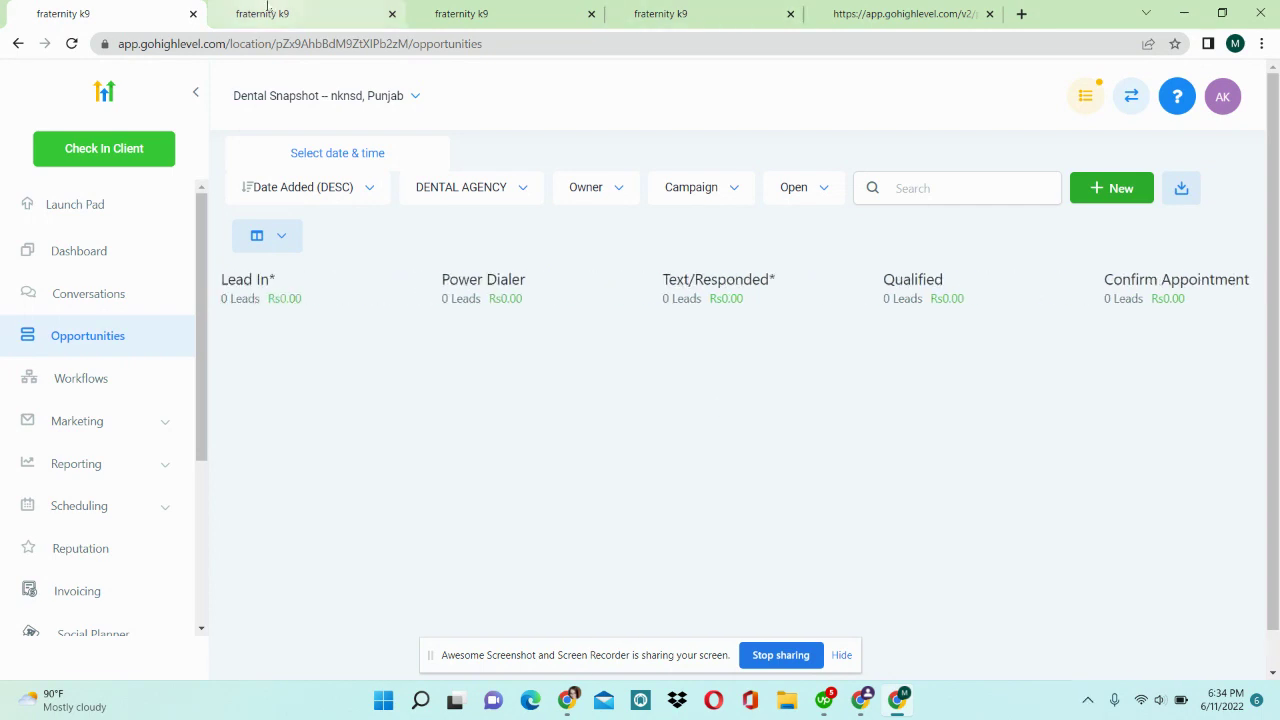
Go from the Dental Workflows folder to all workflows, expand the sidebar, and return to New Leads SMS Workflow.
{"action": "left_click", "coordinate": [307, 6]}
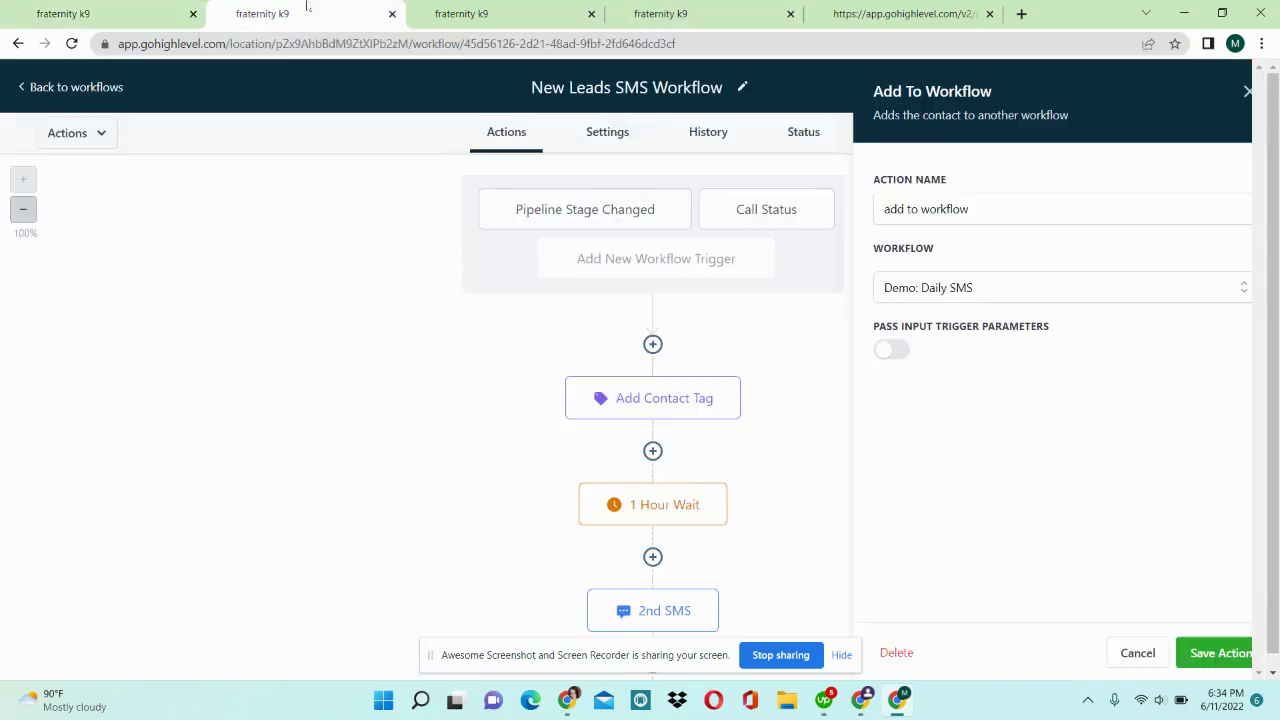
{"action": "left_click", "coordinate": [695, 7]}
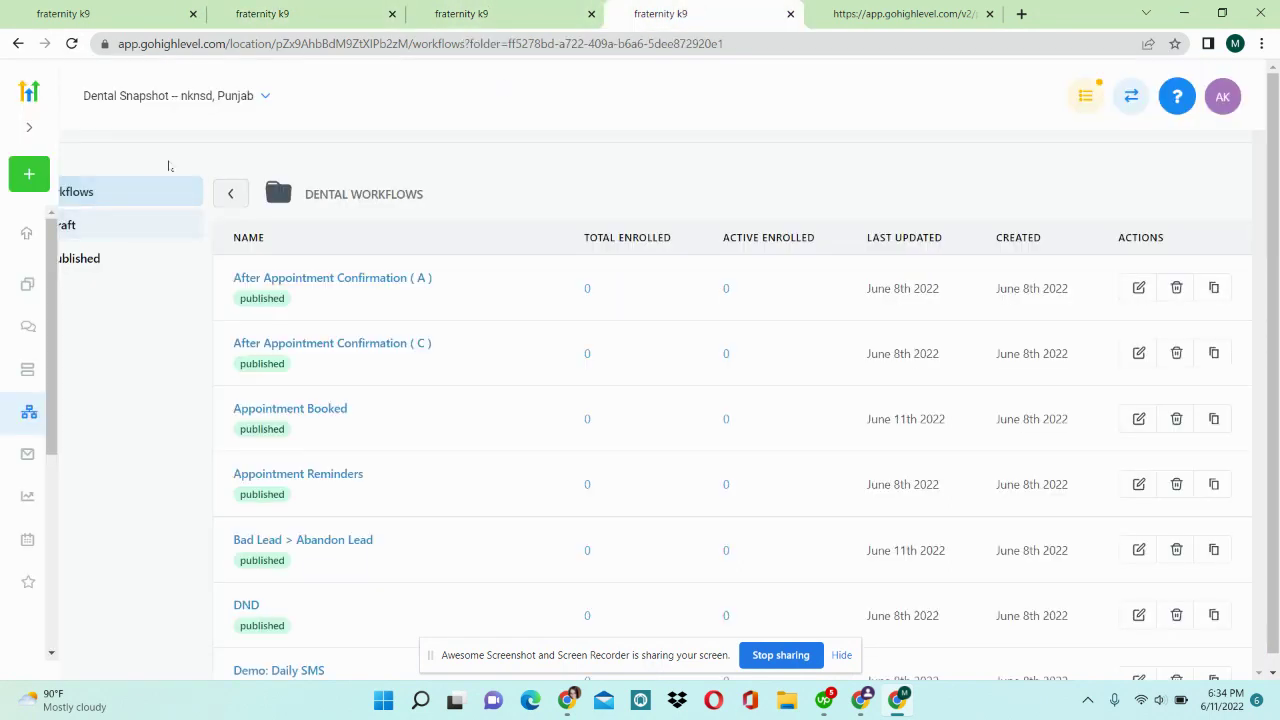
{"action": "left_click", "coordinate": [231, 196]}
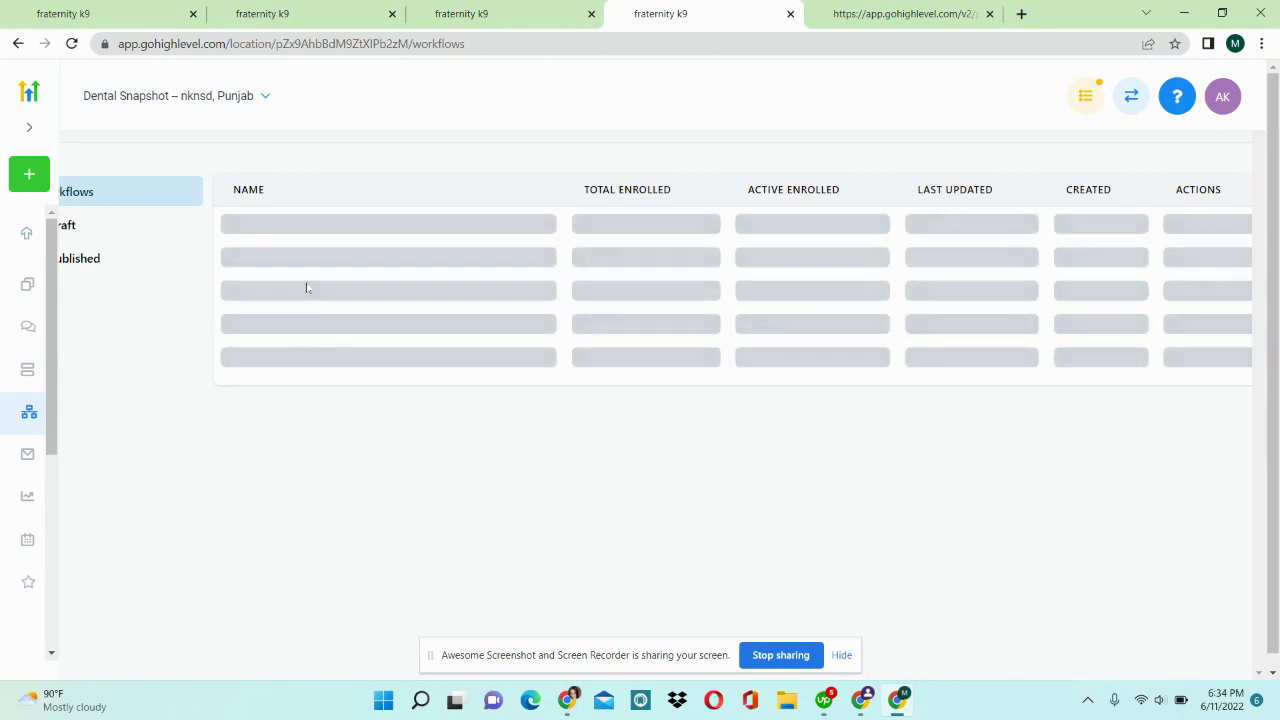
{"action": "left_click", "coordinate": [29, 127]}
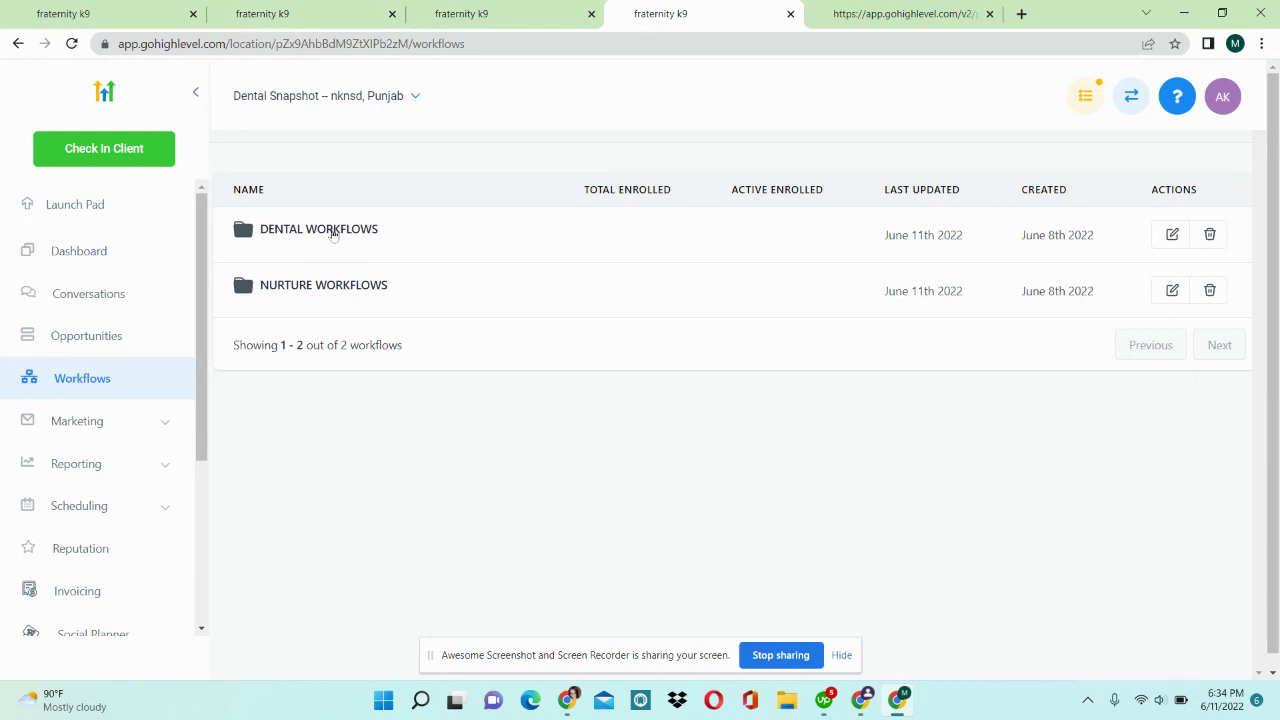
{"action": "left_click", "coordinate": [308, 6]}
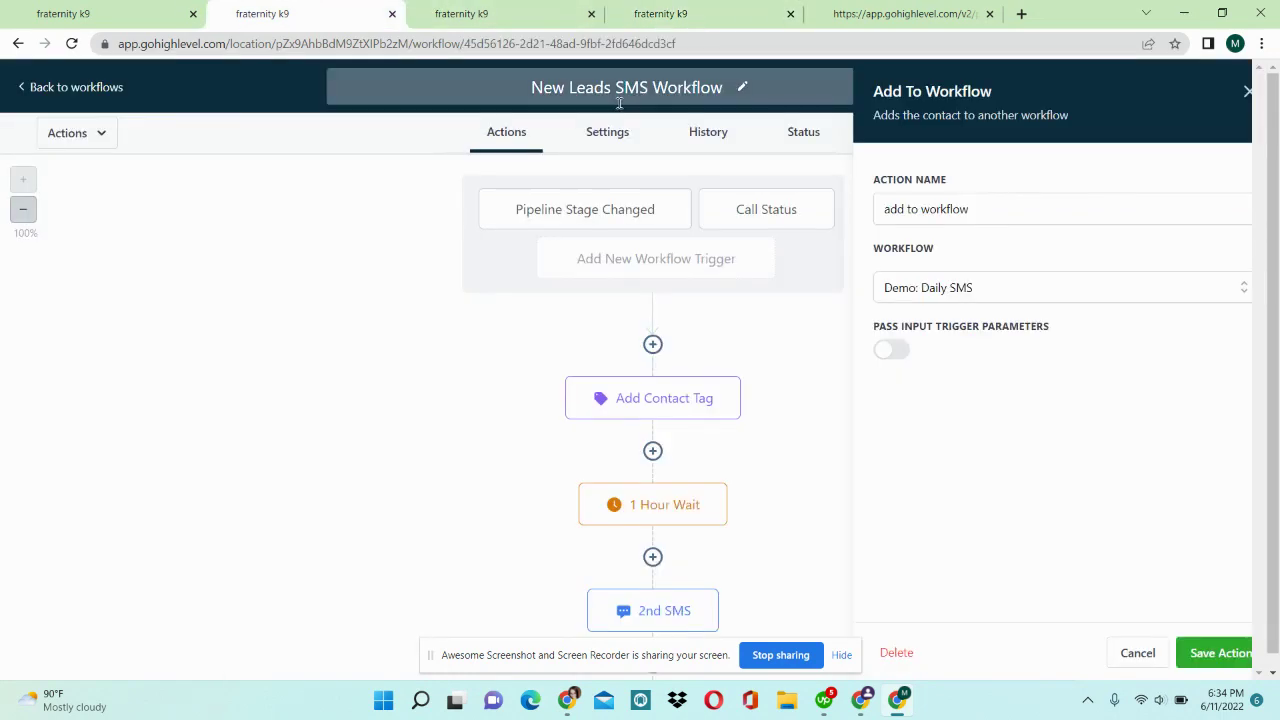
Close the Add To Workflow settings and open the Add Contact Tag step.
{"action": "left_click", "coordinate": [1247, 91]}
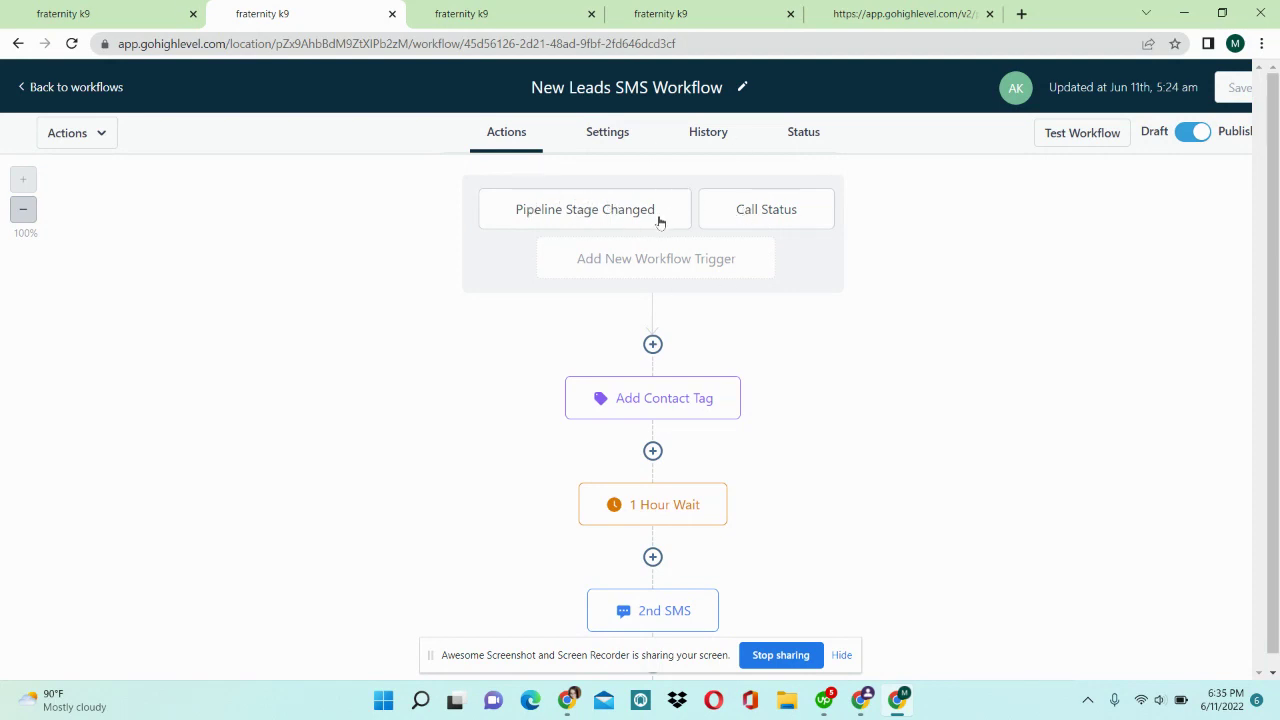
{"action": "scroll", "coordinate": [657, 220], "scroll_direction": "down", "scroll_amount": 1}
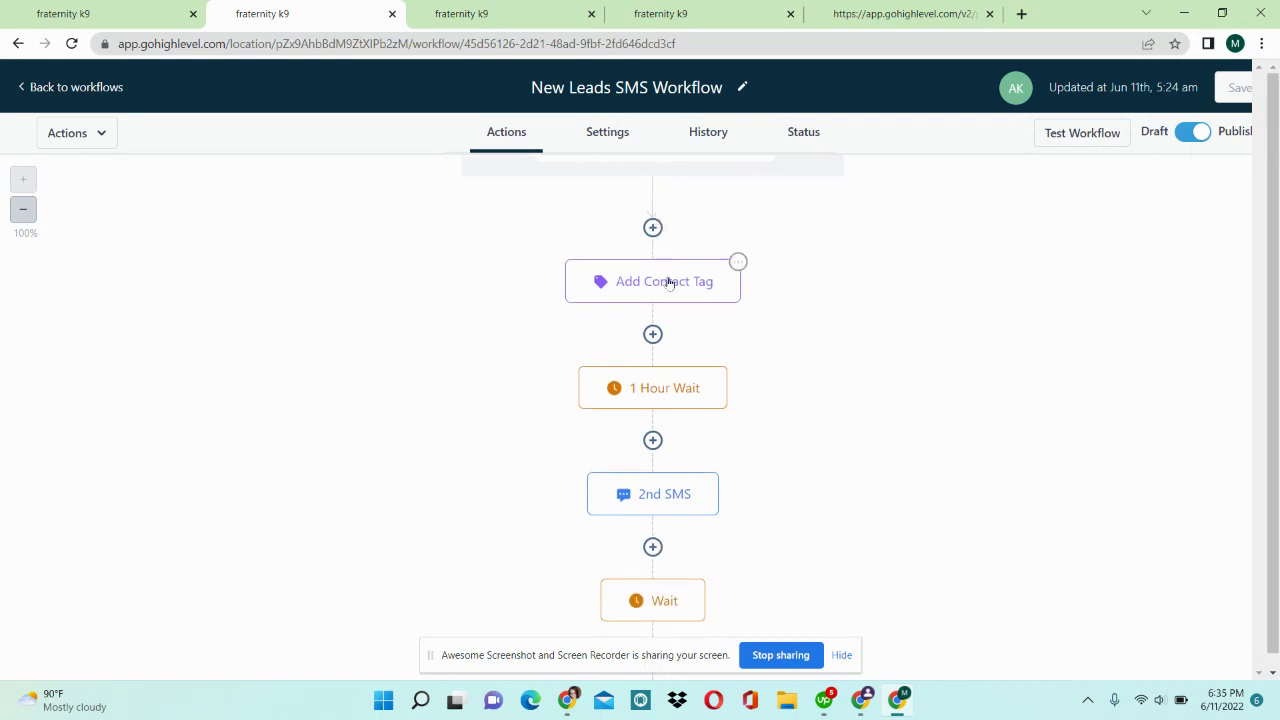
{"action": "left_click", "coordinate": [669, 283]}
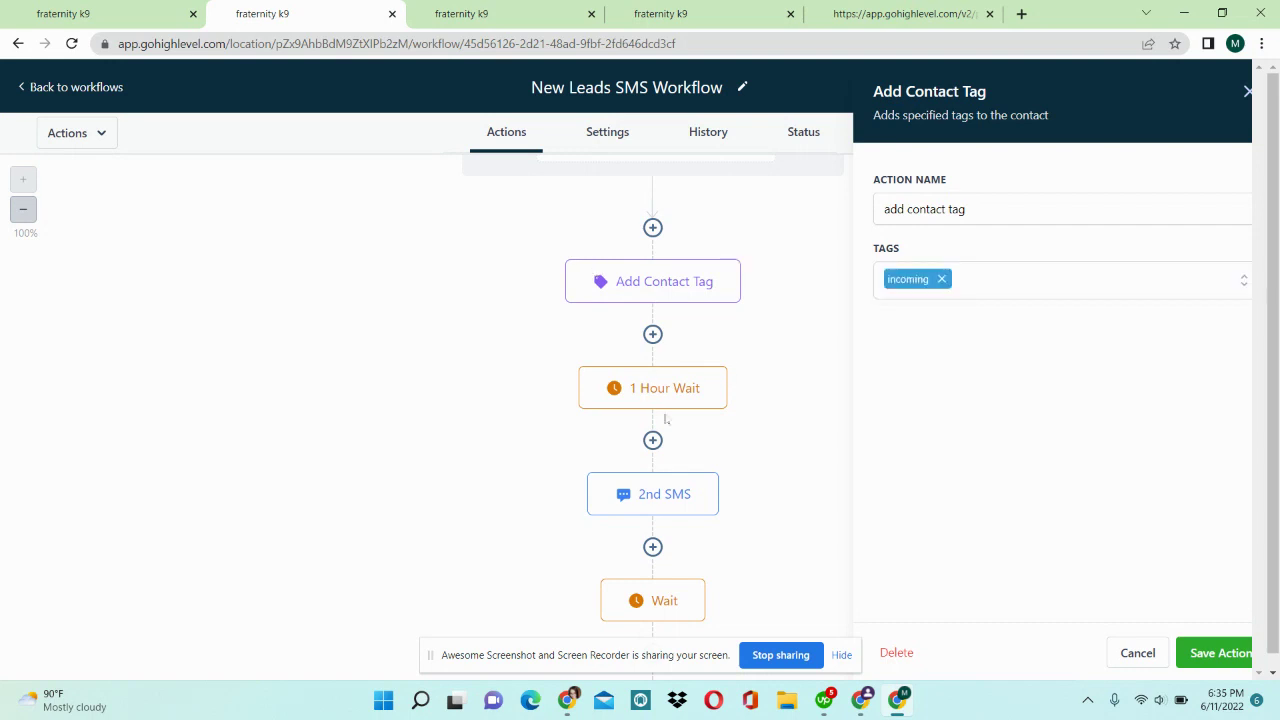
{"action": "scroll", "coordinate": [666, 418], "scroll_direction": "down", "scroll_amount": 2}
{"action": "scroll", "coordinate": [666, 420], "scroll_direction": "down", "scroll_amount": 4}
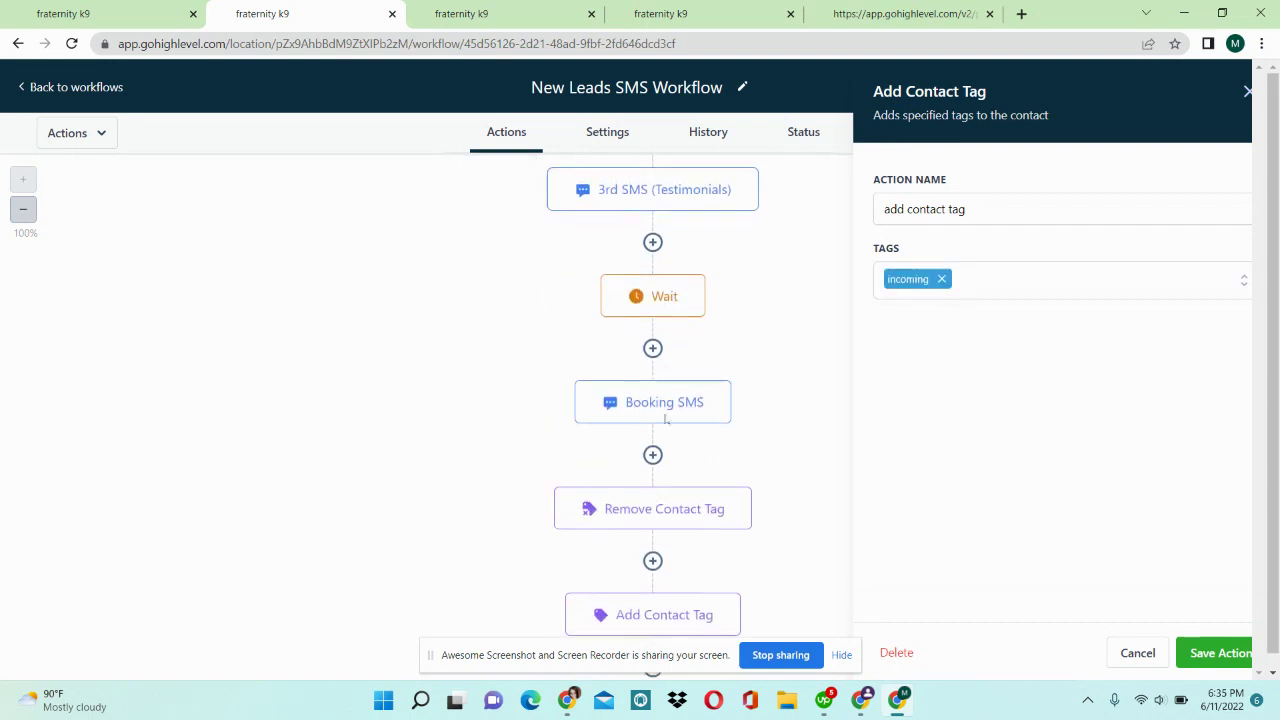
{"action": "scroll", "coordinate": [666, 420], "scroll_direction": "down", "scroll_amount": 1}
{"action": "scroll", "coordinate": [666, 423], "scroll_direction": "up", "scroll_amount": 6}
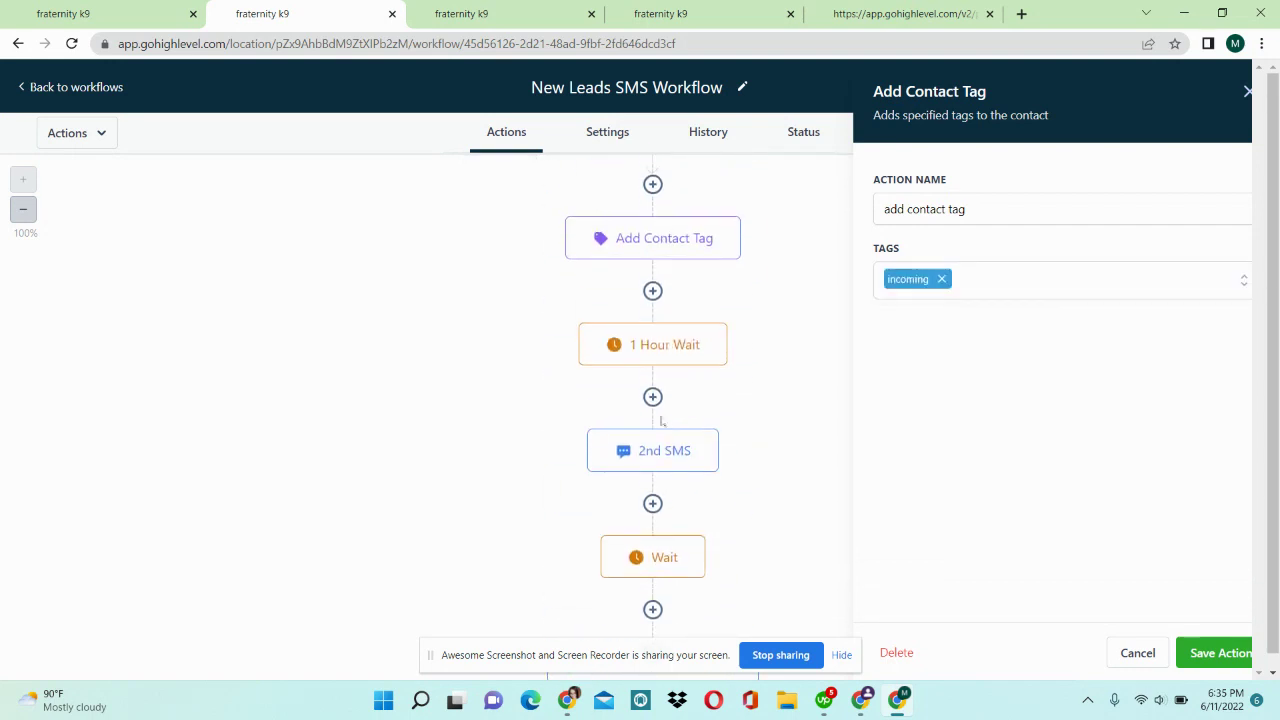
View the 2nd SMS, 3rd SMS (Testimonials) and Booking SMS FREE-consult messages in turn.
{"action": "left_click", "coordinate": [630, 457]}
{"action": "scroll", "coordinate": [798, 522], "scroll_direction": "down", "scroll_amount": 3}
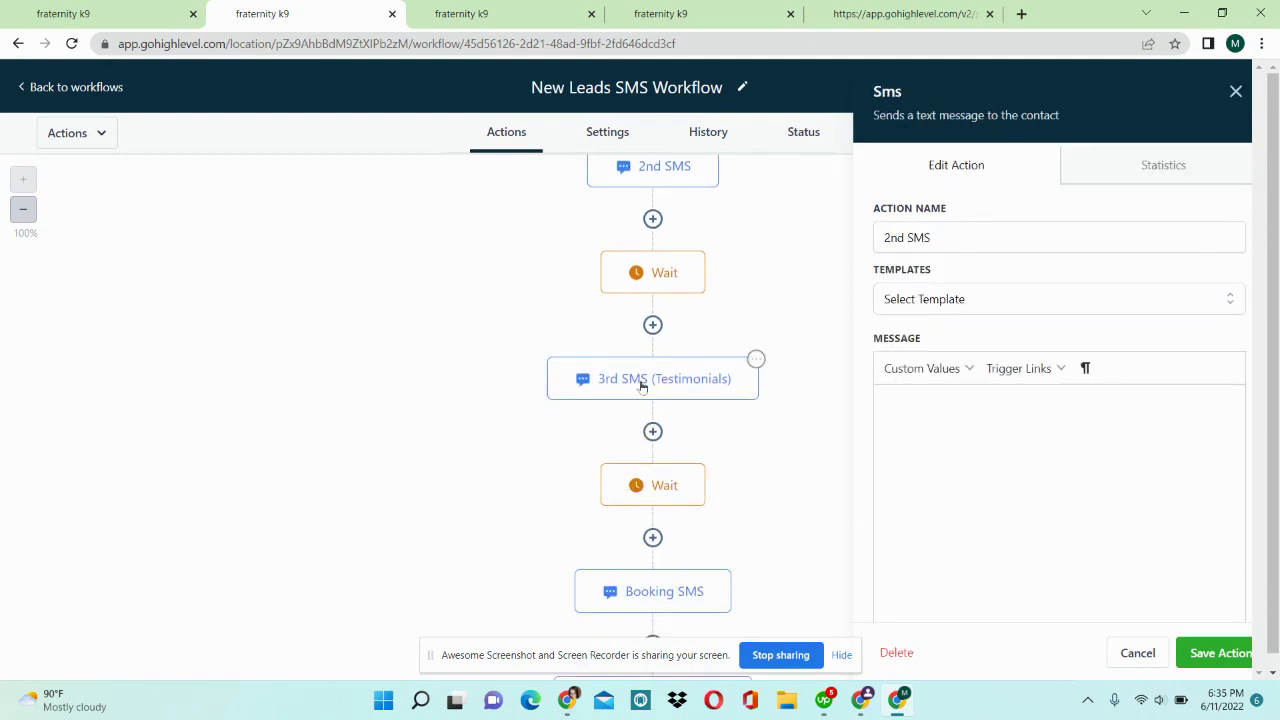
{"action": "left_click", "coordinate": [642, 387]}
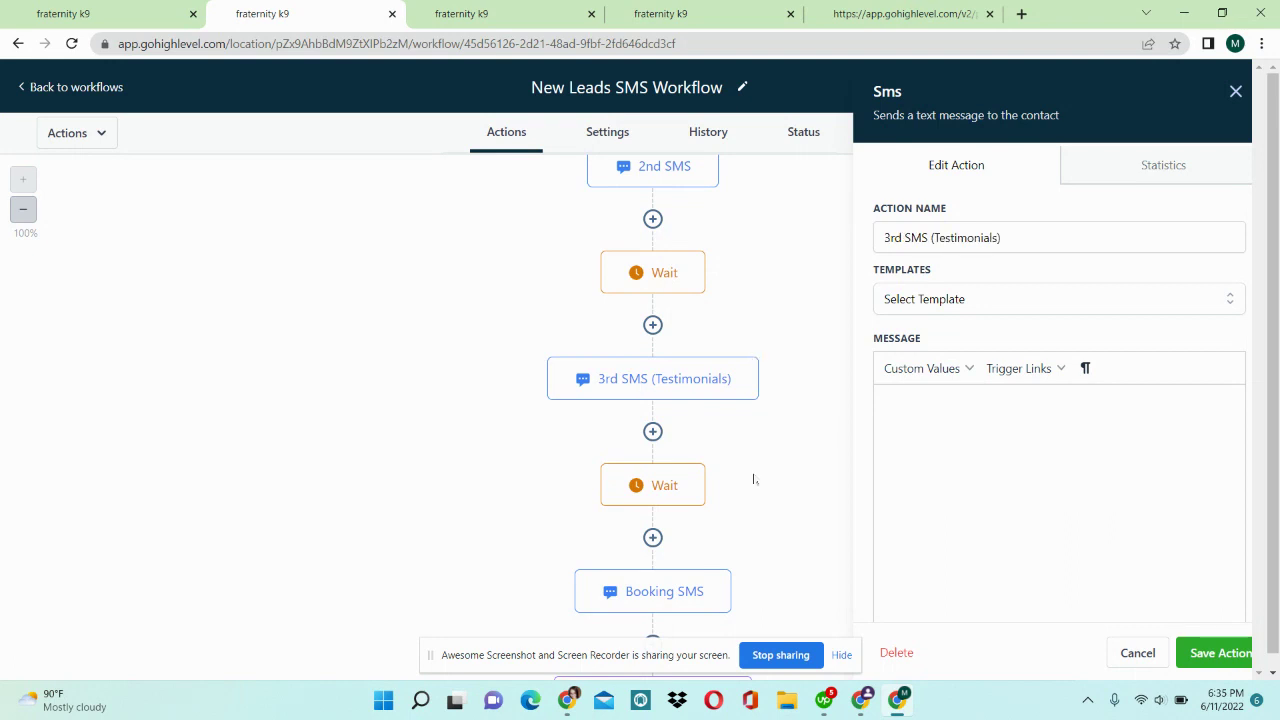
{"action": "scroll", "coordinate": [754, 480], "scroll_direction": "down", "scroll_amount": 2}
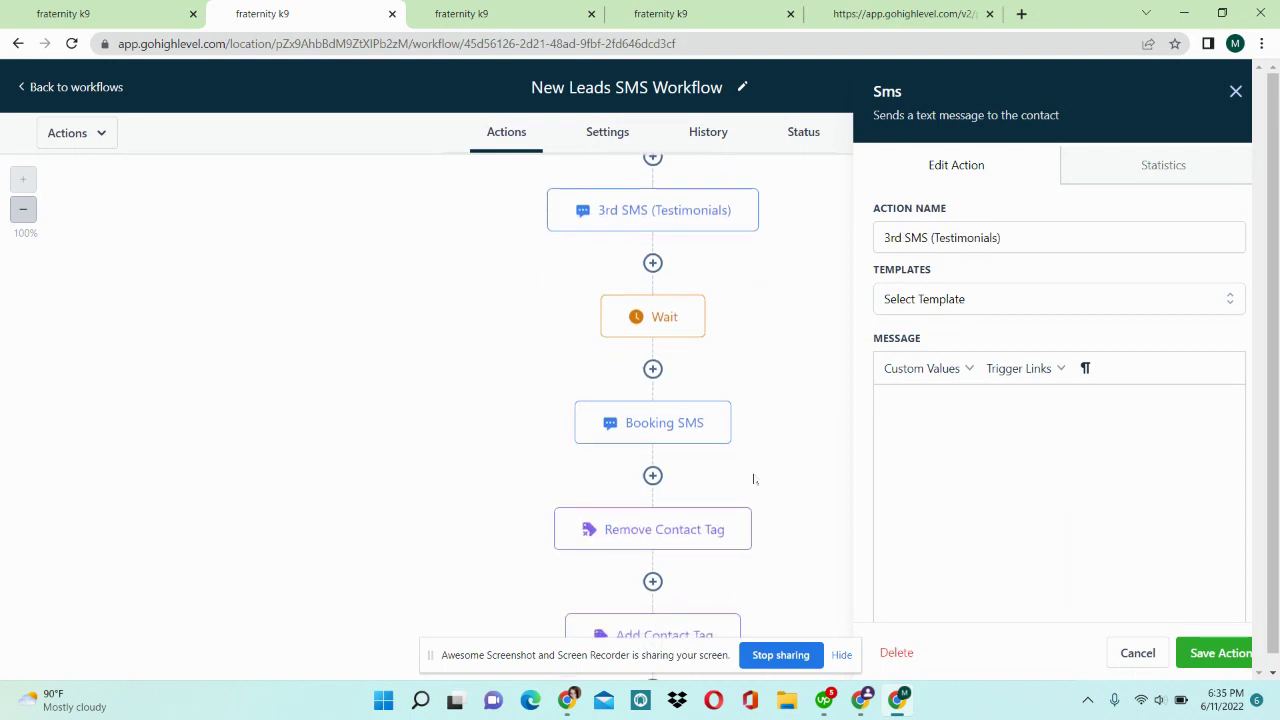
{"action": "left_click", "coordinate": [647, 432]}
{"action": "scroll", "coordinate": [750, 507], "scroll_direction": "down", "scroll_amount": 2}
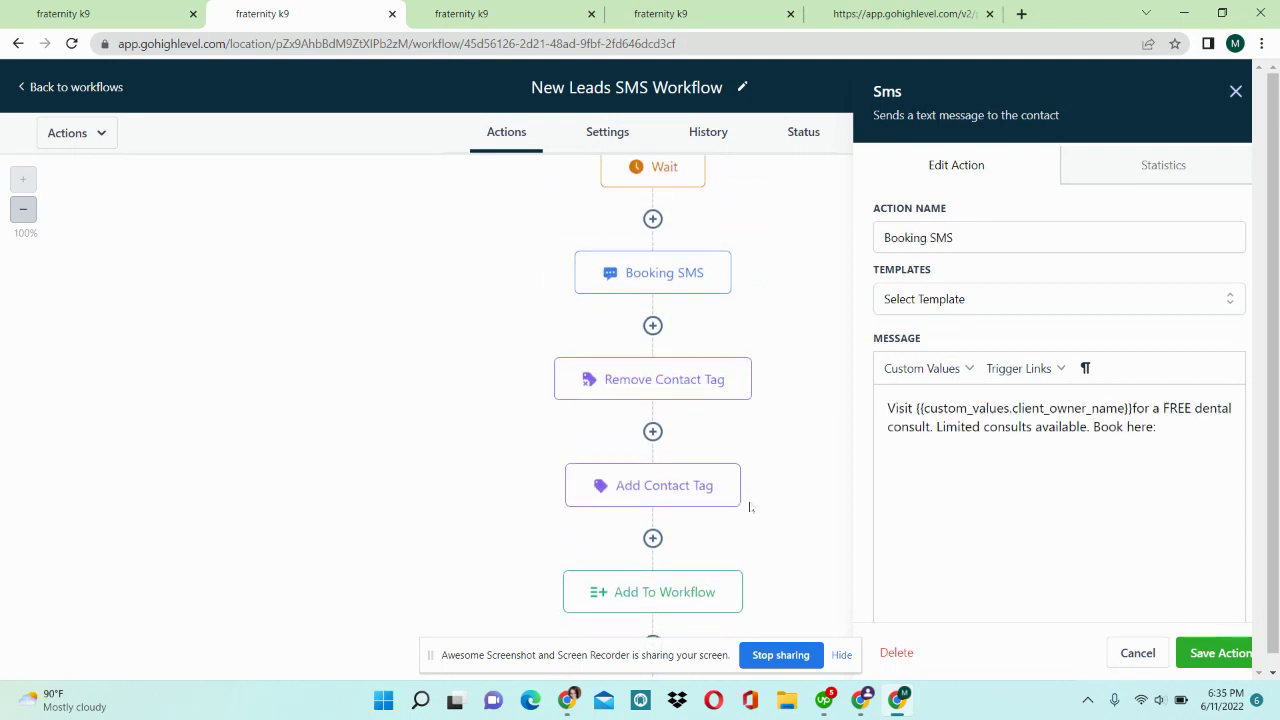
{"action": "scroll", "coordinate": [750, 507], "scroll_direction": "down", "scroll_amount": 3}
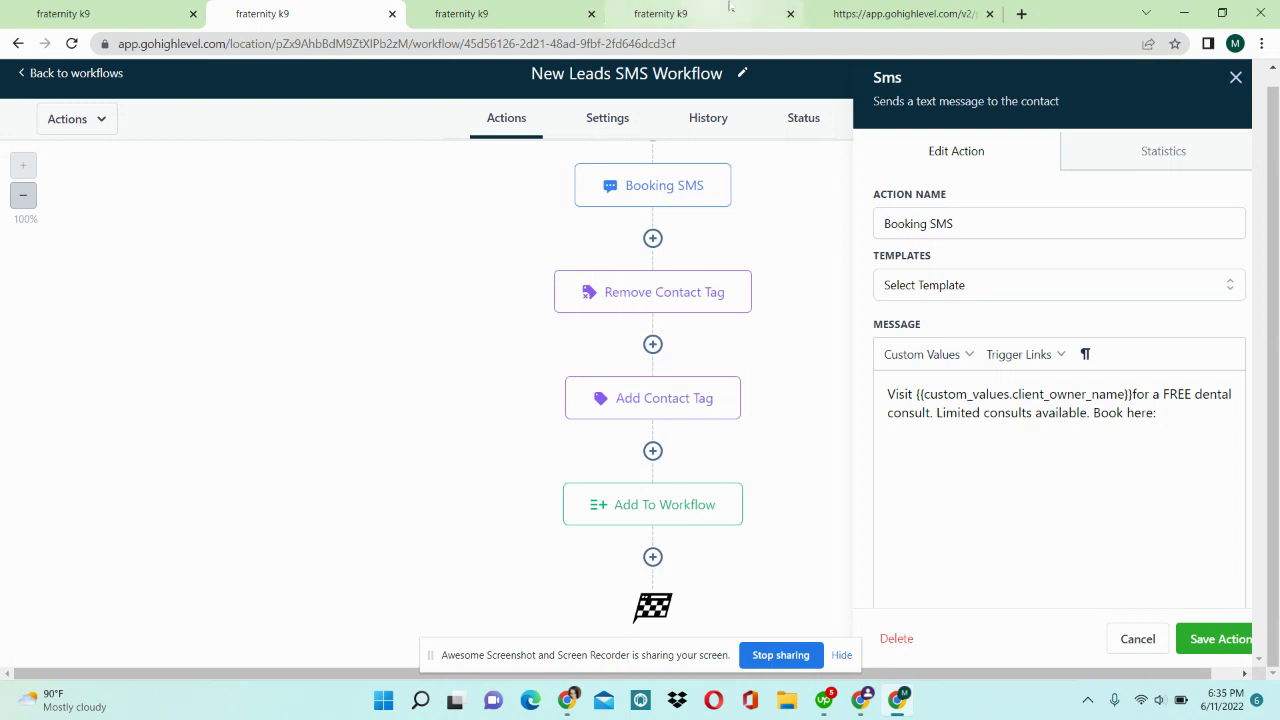
Open Demo: Daily SMS from the DENTAL WORKFLOWS folder and recheck New Leads' Add To Workflow step.
{"action": "left_click", "coordinate": [690, 7]}
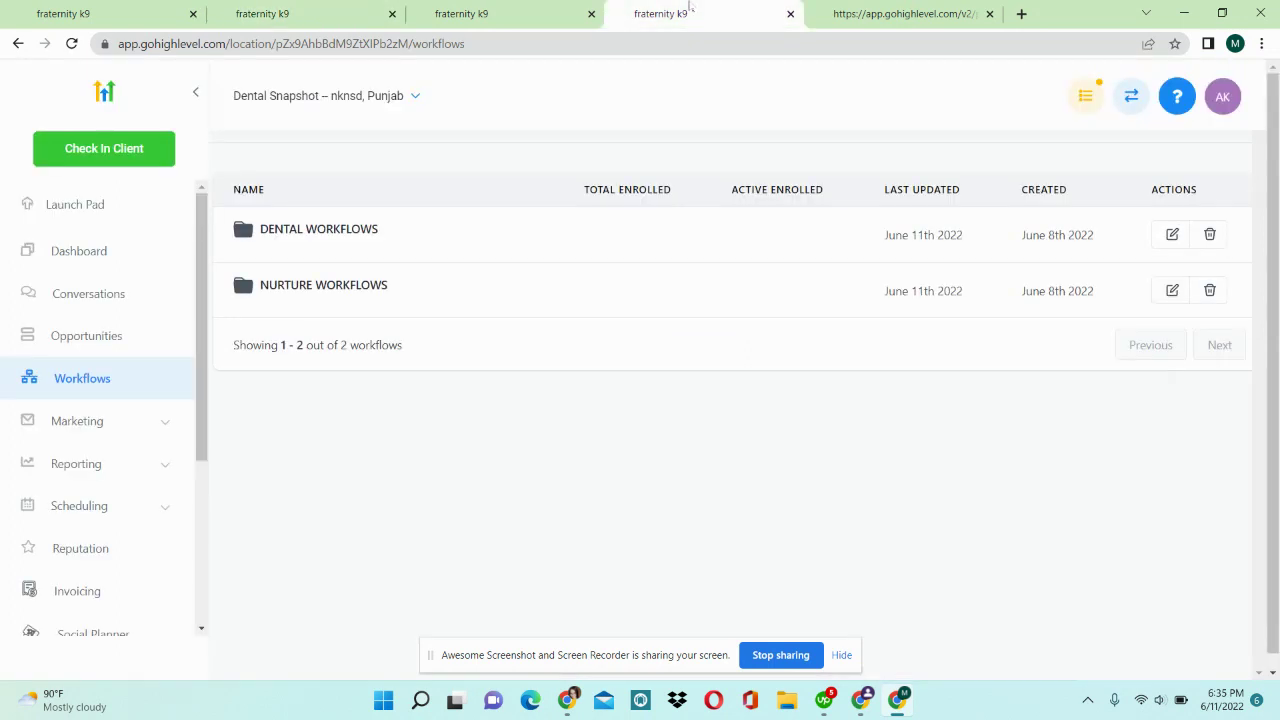
{"action": "left_click", "coordinate": [324, 231]}
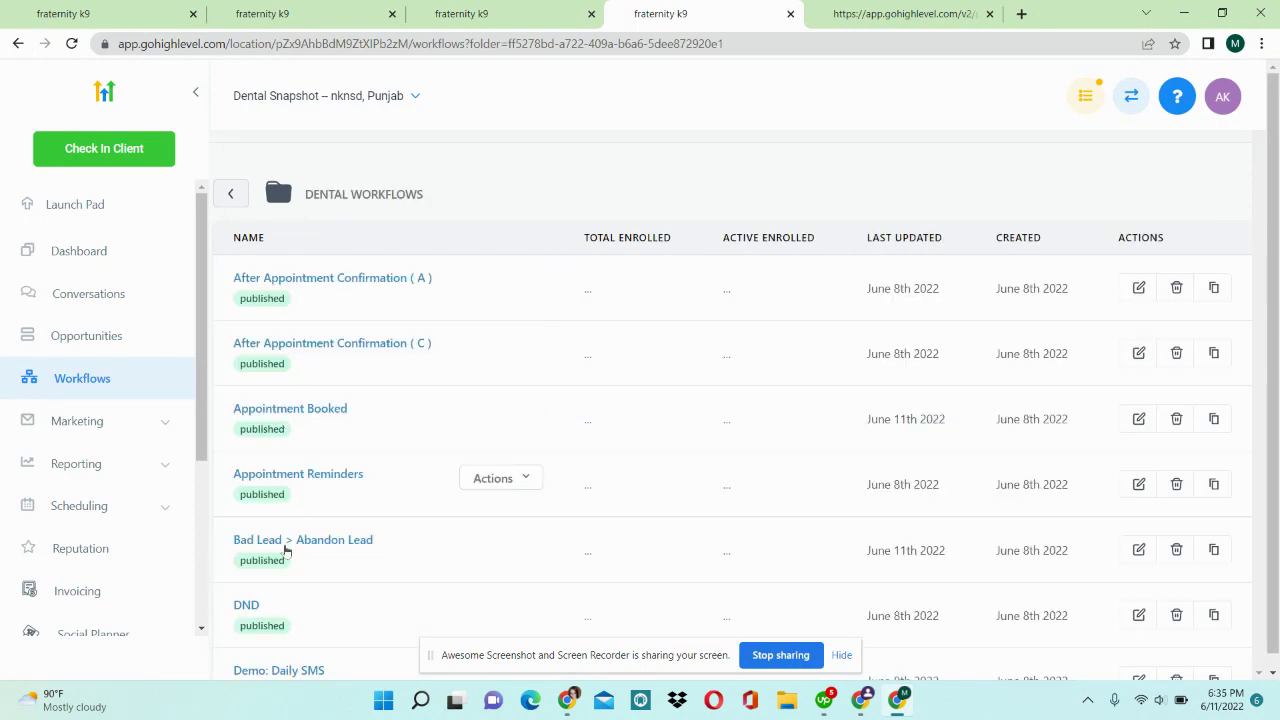
{"action": "scroll", "coordinate": [286, 560], "scroll_direction": "down", "scroll_amount": 3}
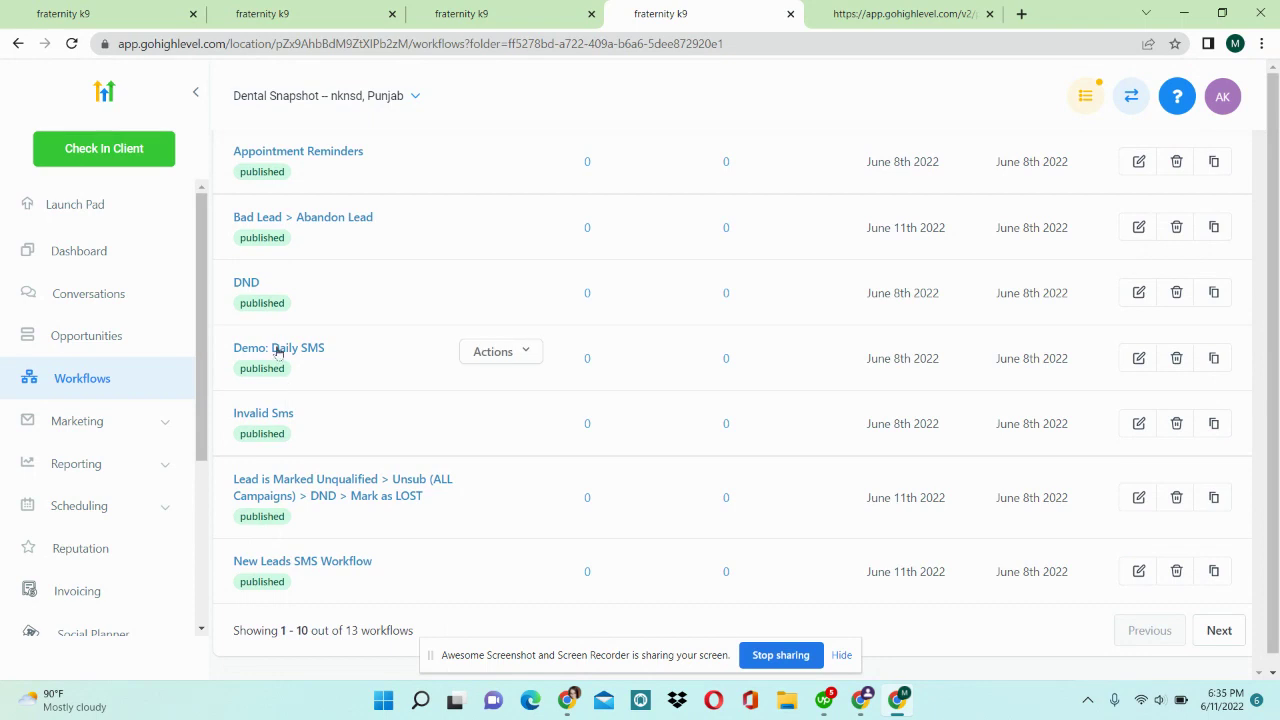
{"action": "left_click", "coordinate": [278, 349]}
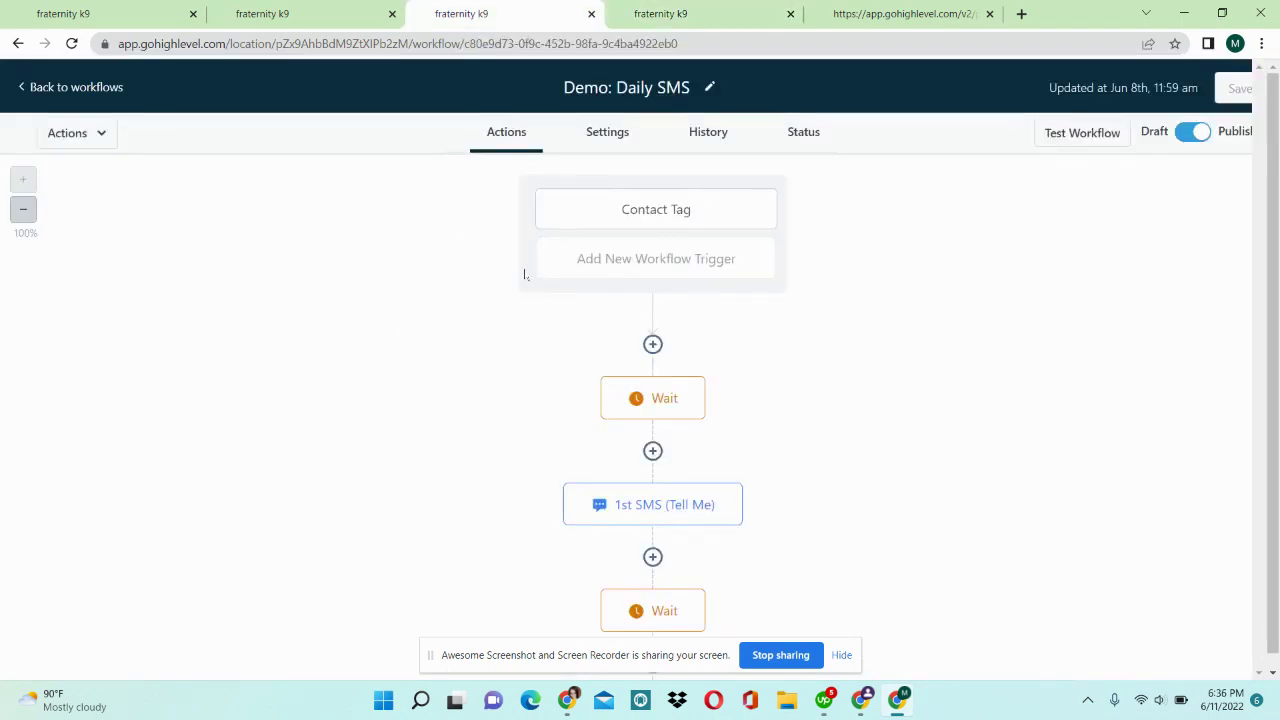
{"action": "left_click", "coordinate": [325, 10]}
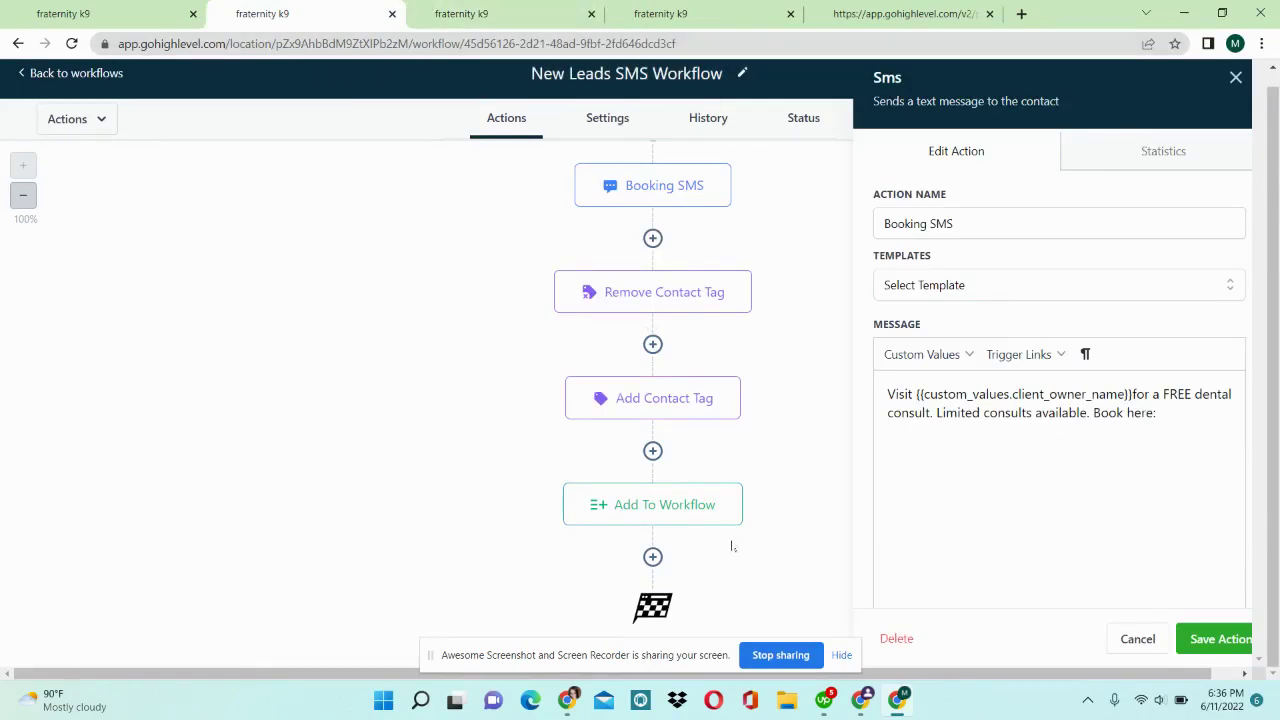
{"action": "left_click", "coordinate": [706, 517]}
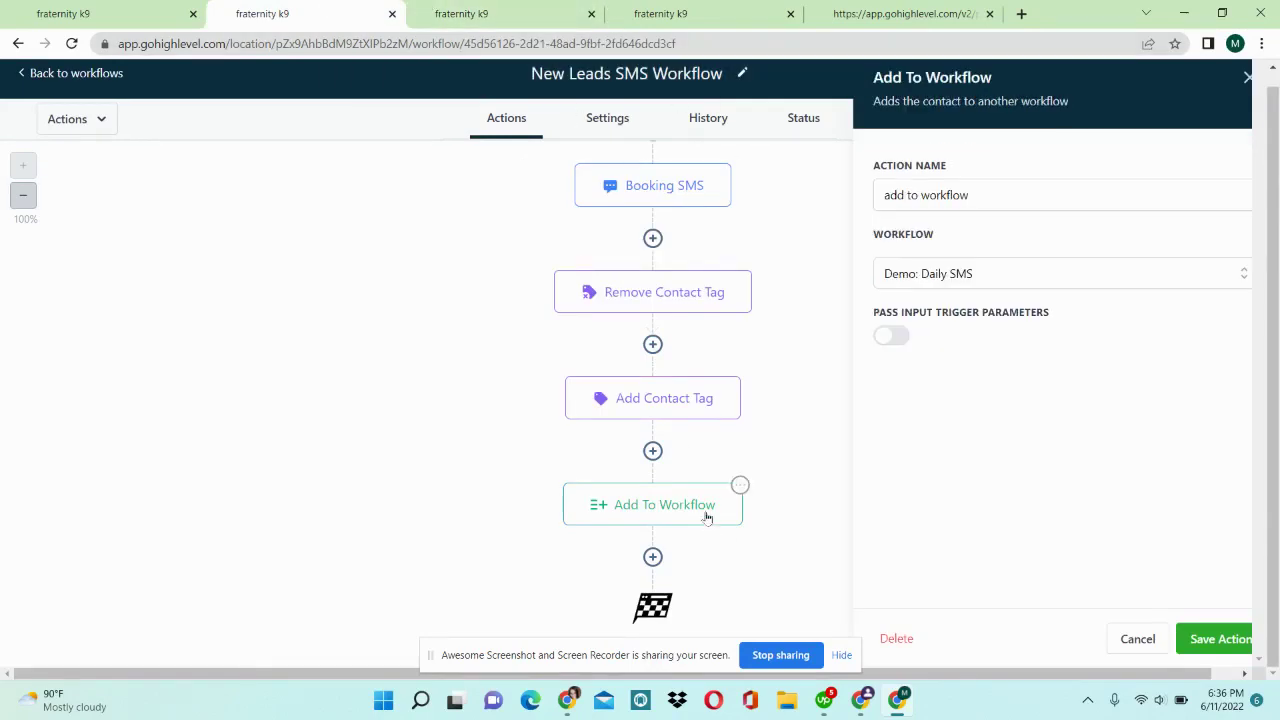
In Demo: Daily SMS, show the 2nd SMS (Receive Msg?) step's message text.
{"action": "left_click", "coordinate": [477, 14]}
{"action": "scroll", "coordinate": [572, 309], "scroll_direction": "down", "scroll_amount": 4}
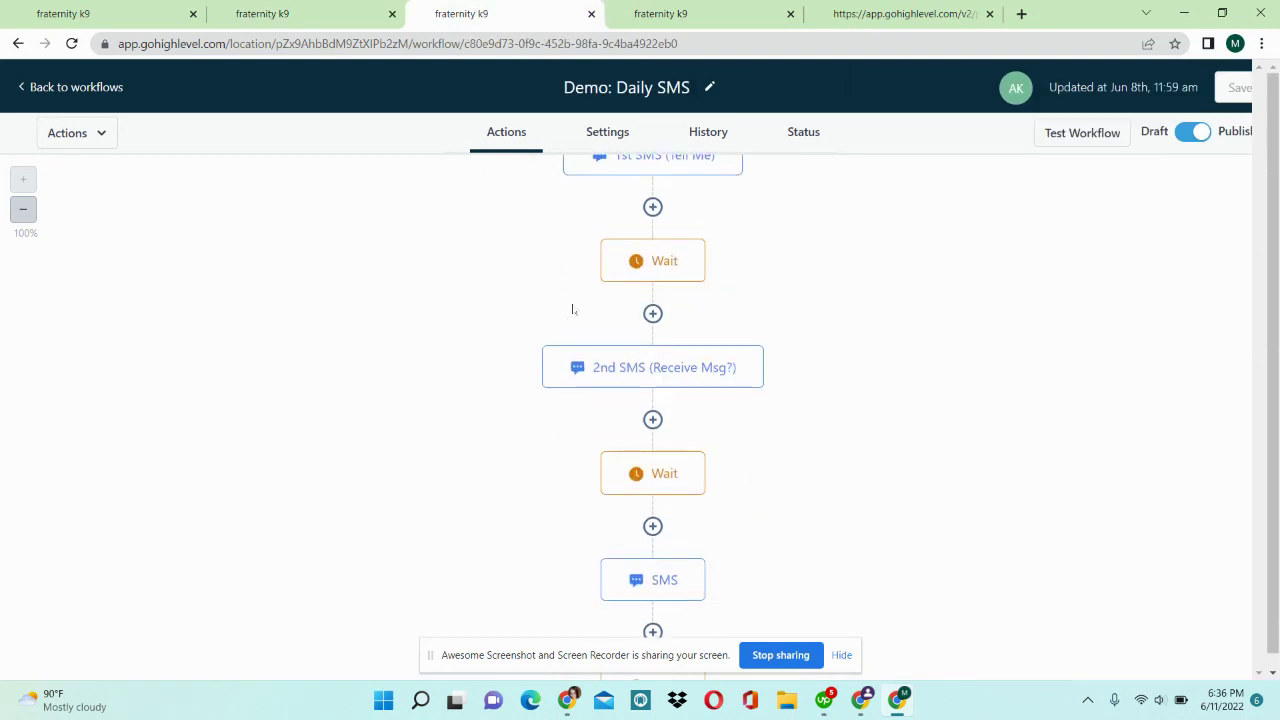
{"action": "left_click", "coordinate": [641, 343]}
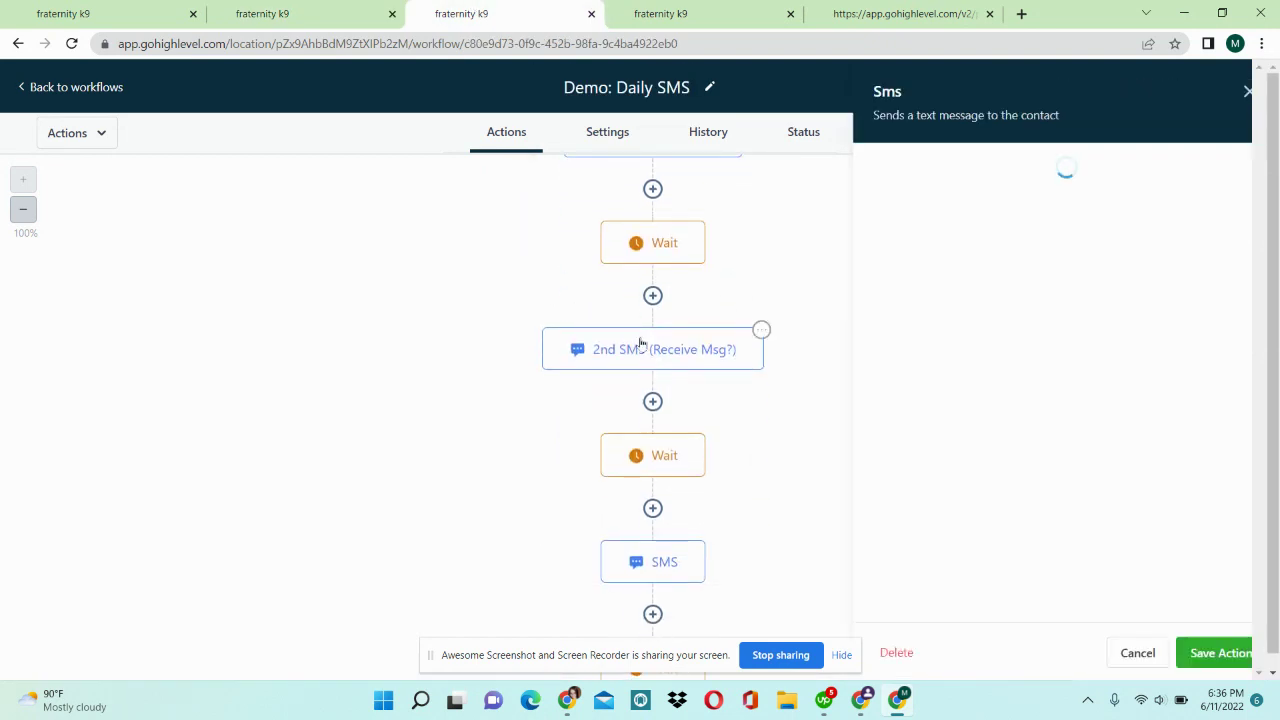
{"action": "scroll", "coordinate": [748, 478], "scroll_direction": "down", "scroll_amount": 1}
{"action": "scroll", "coordinate": [748, 480], "scroll_direction": "down", "scroll_amount": 2}
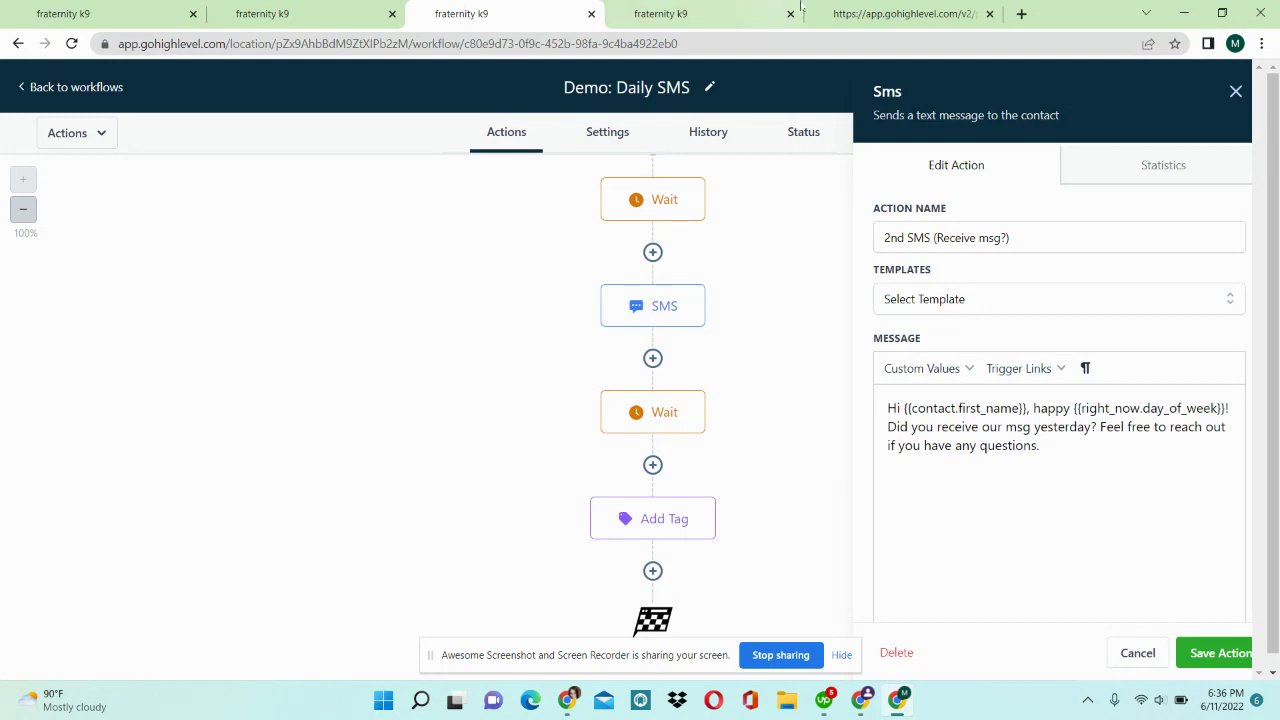
Glance at the SkyceDent landing page preview, then open the account settings.
{"action": "left_click", "coordinate": [858, 9]}
{"action": "left_click", "coordinate": [176, 16]}
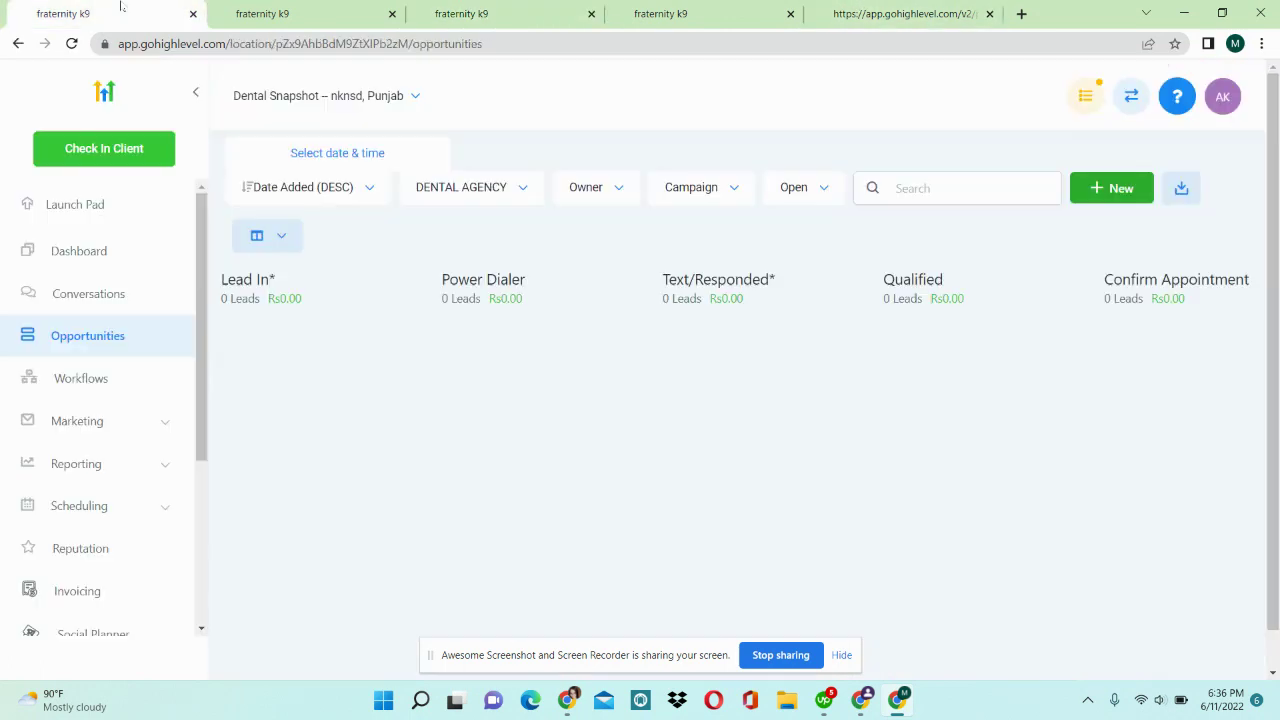
{"action": "scroll", "coordinate": [138, 453], "scroll_direction": "down", "scroll_amount": 3}
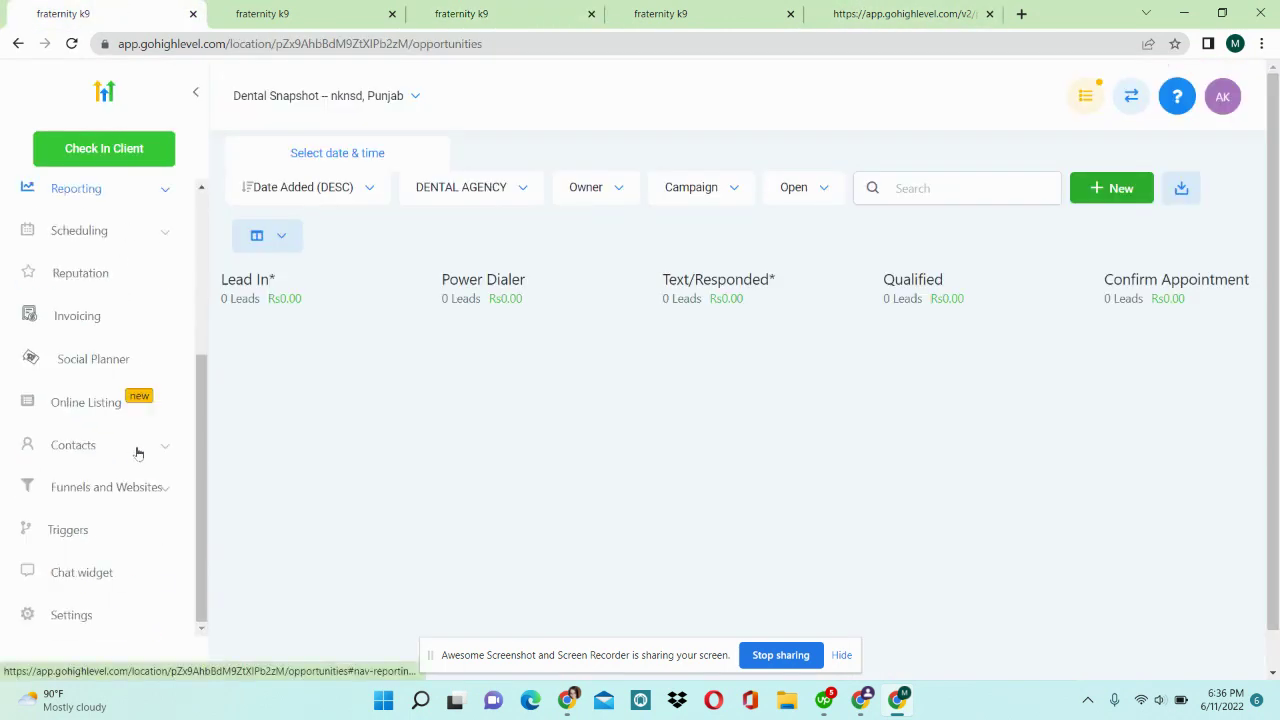
{"action": "left_click", "coordinate": [112, 620]}
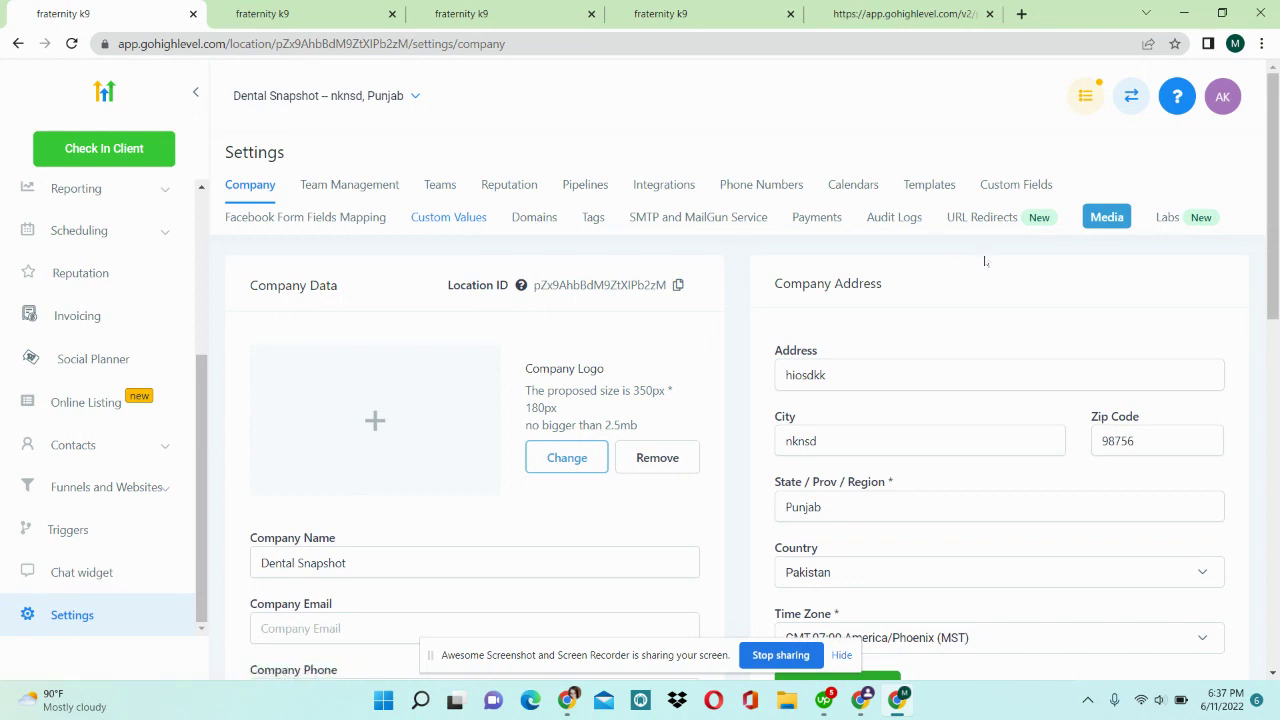
Scroll the custom values from Agency Email to cvp-2-Calendar, then return to New Leads SMS Workflow.
{"action": "scroll", "coordinate": [1246, 208], "scroll_direction": "down", "scroll_amount": 4}
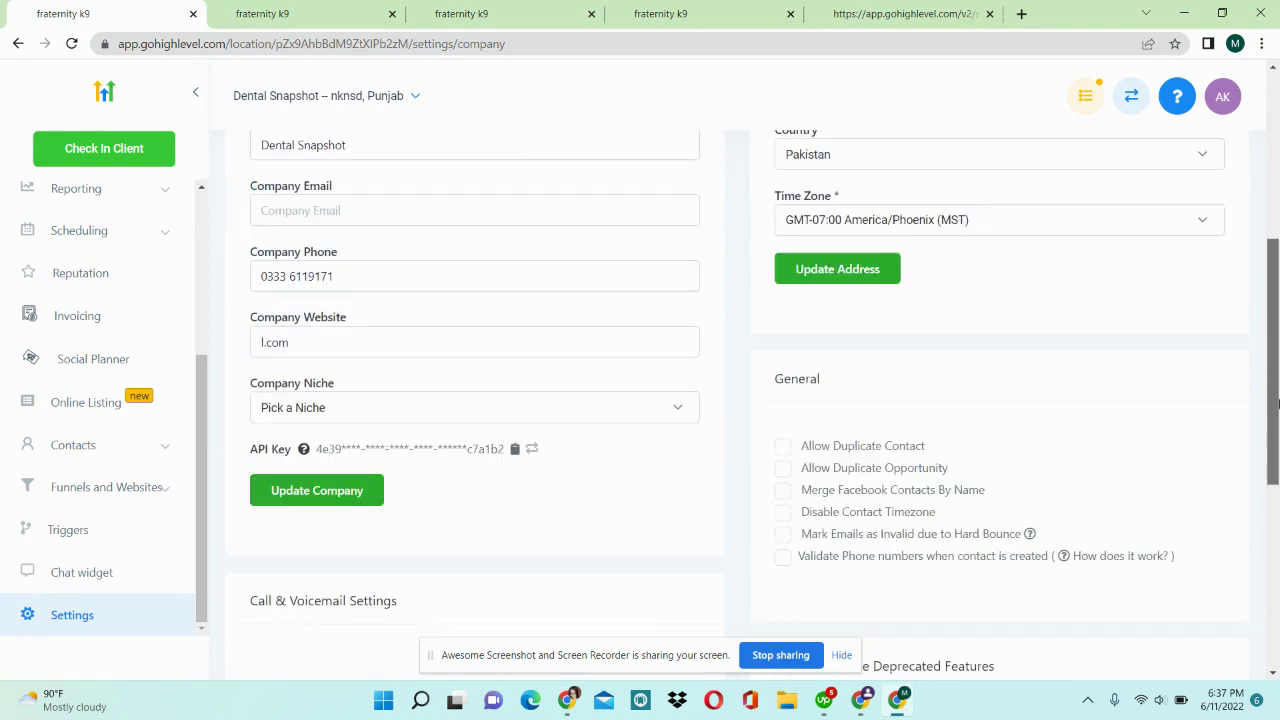
{"action": "scroll", "coordinate": [1258, 167], "scroll_direction": "up", "scroll_amount": 4}
{"action": "left_click", "coordinate": [462, 214]}
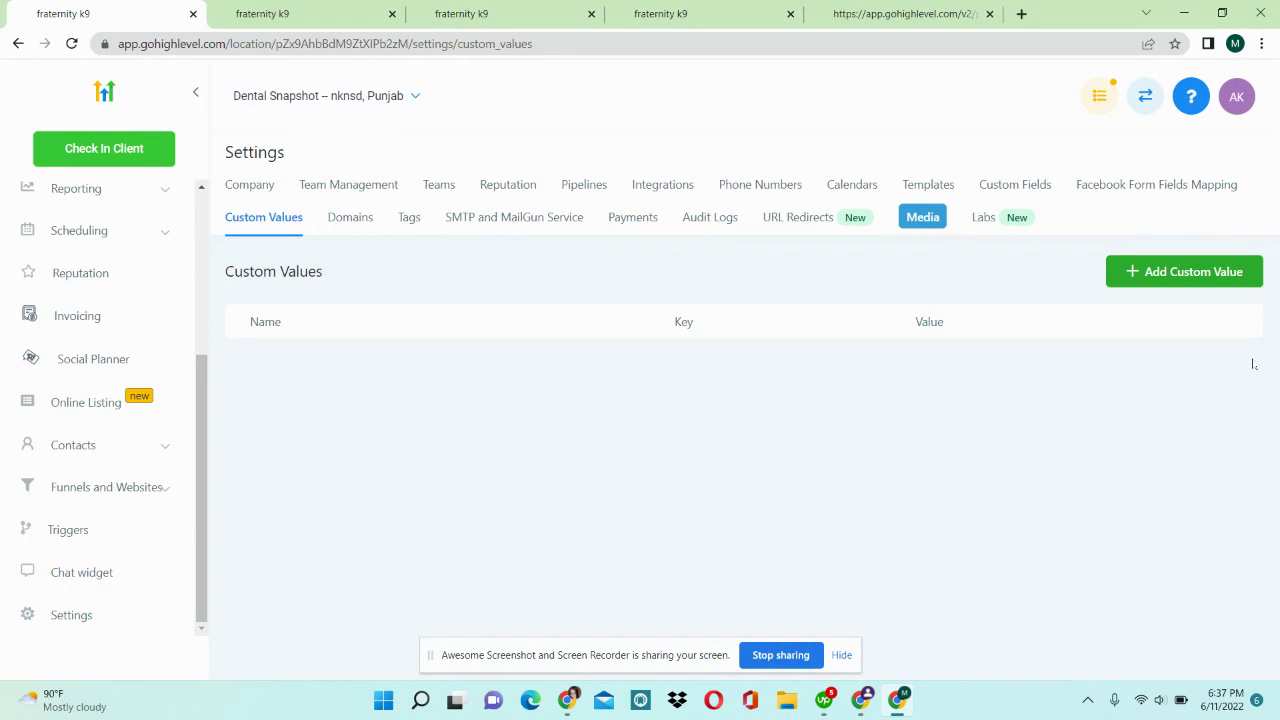
{"action": "scroll", "coordinate": [1253, 364], "scroll_direction": "down", "scroll_amount": 3}
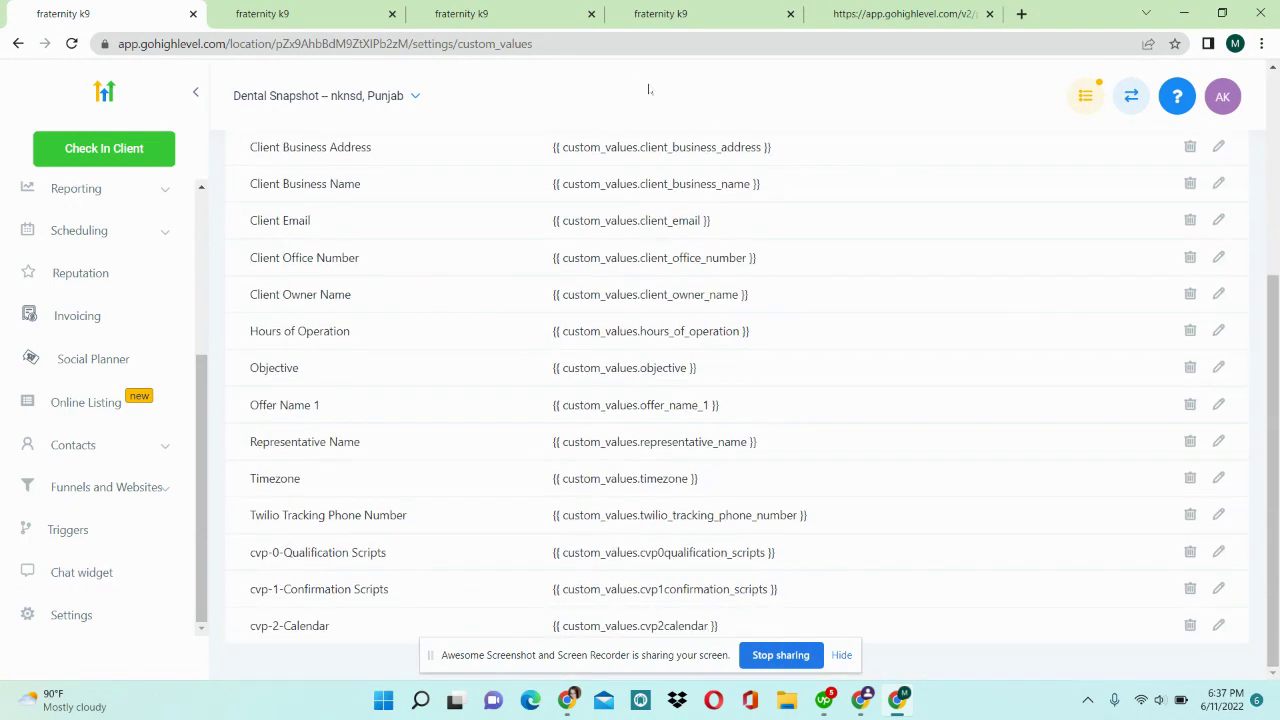
{"action": "scroll", "coordinate": [726, 274], "scroll_direction": "up", "scroll_amount": 3}
{"action": "scroll", "coordinate": [726, 274], "scroll_direction": "down", "scroll_amount": 3}
{"action": "scroll", "coordinate": [727, 273], "scroll_direction": "up", "scroll_amount": 1}
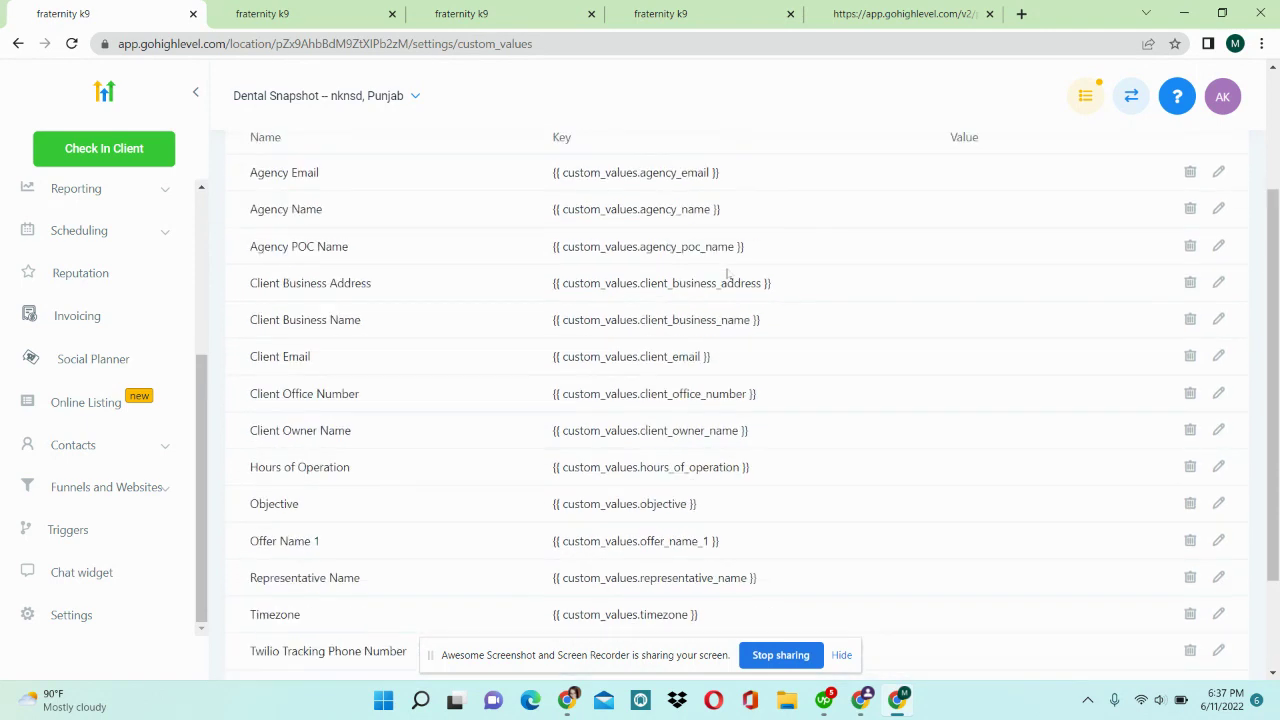
{"action": "scroll", "coordinate": [727, 273], "scroll_direction": "down", "scroll_amount": 2}
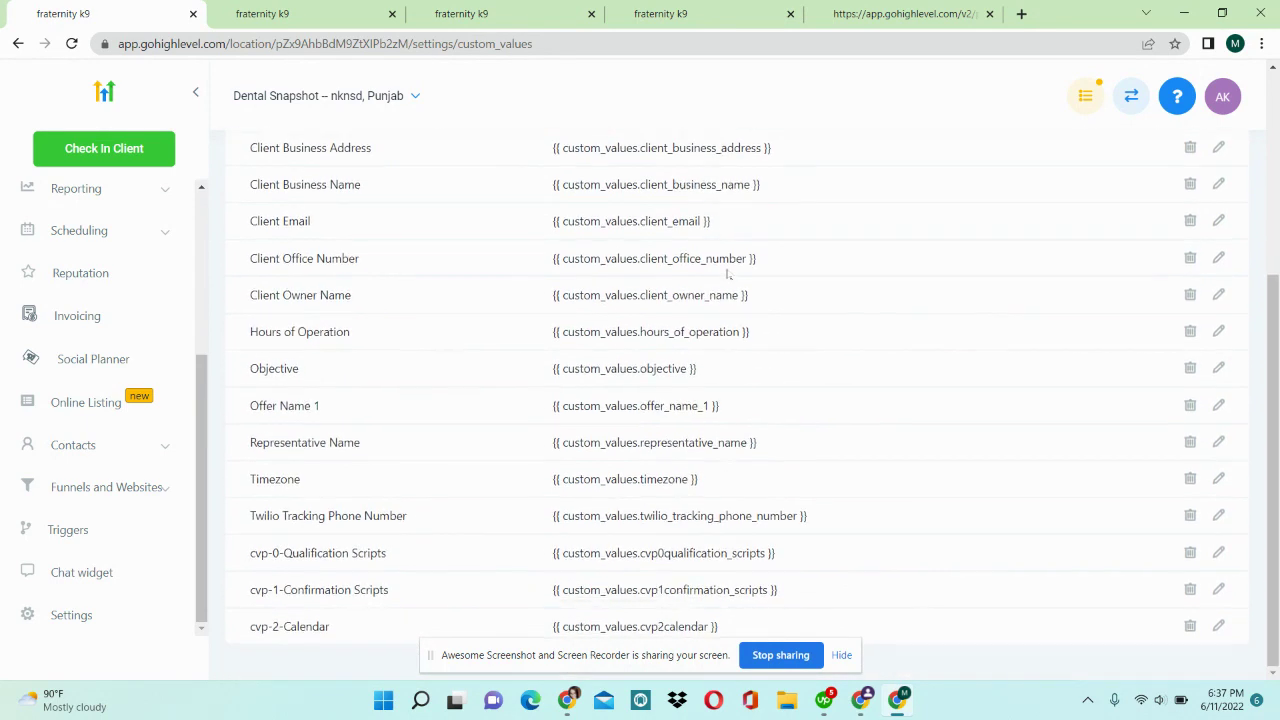
{"action": "scroll", "coordinate": [727, 273], "scroll_direction": "up", "scroll_amount": 3}
{"action": "scroll", "coordinate": [727, 273], "scroll_direction": "down", "scroll_amount": 2}
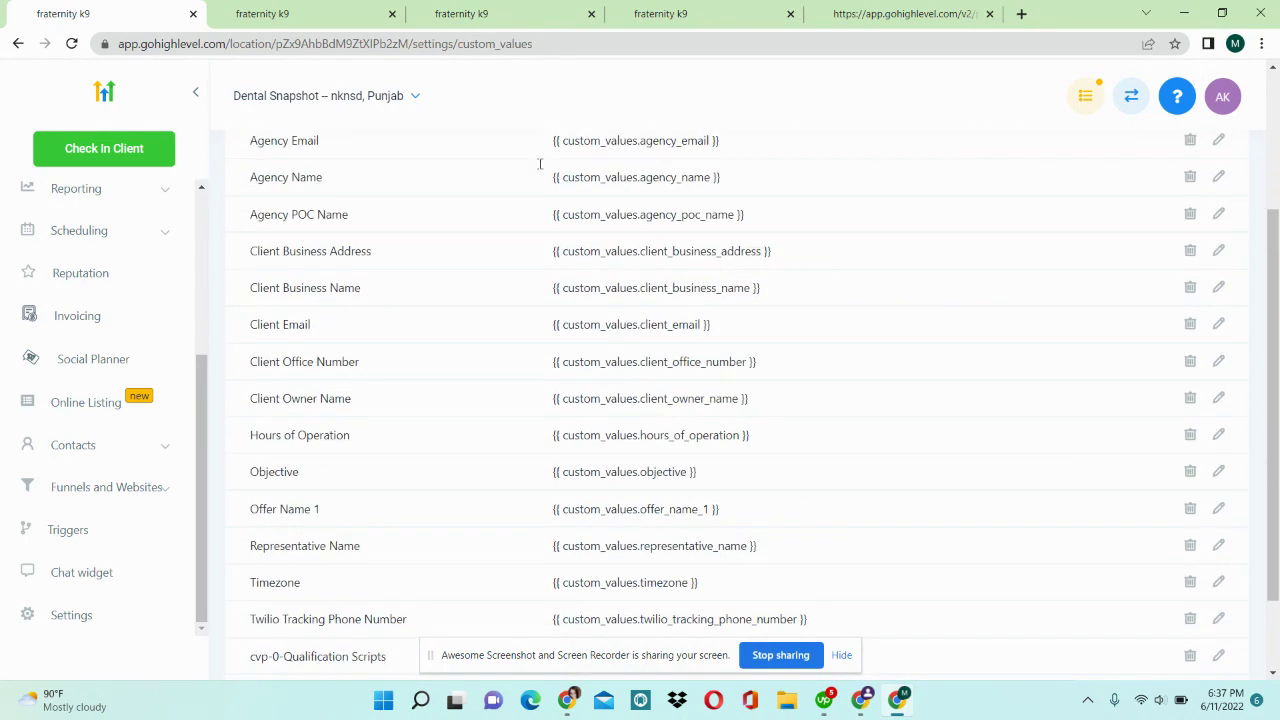
{"action": "left_click", "coordinate": [341, 8]}
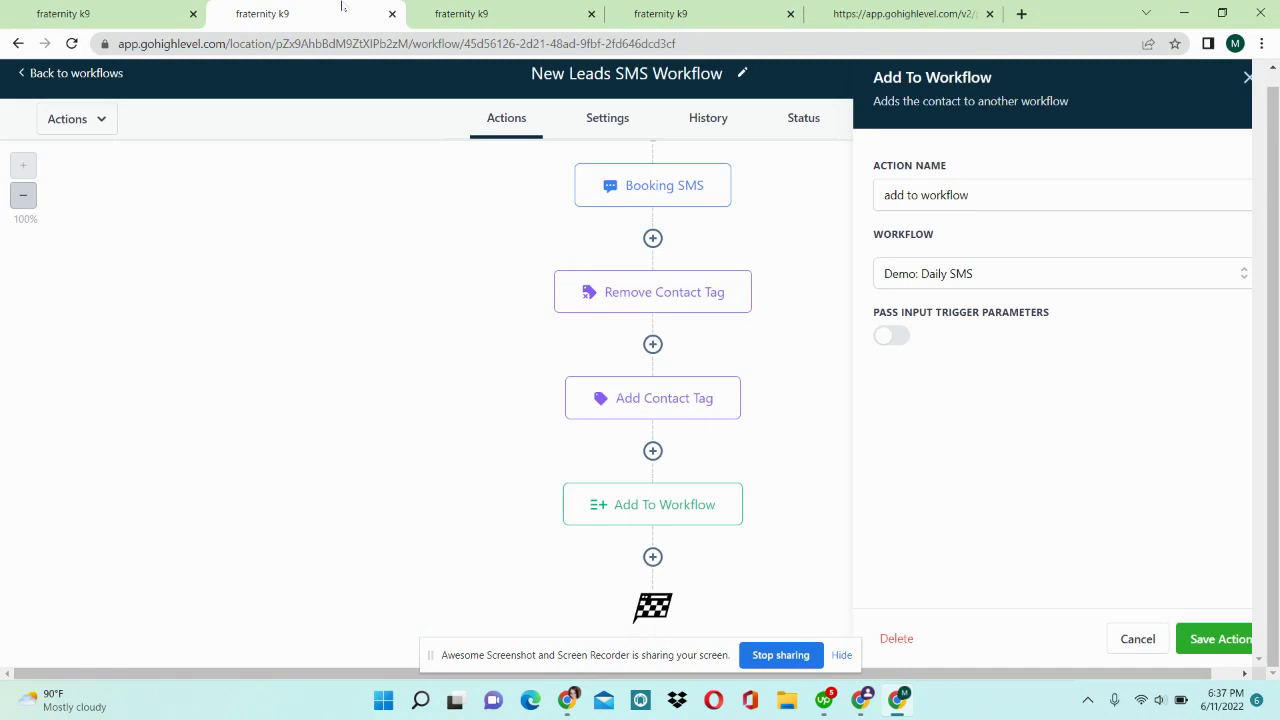
Open the Nurture To Book workflow from the workflows list.
{"action": "left_click", "coordinate": [530, 8]}
{"action": "left_click", "coordinate": [651, 10]}
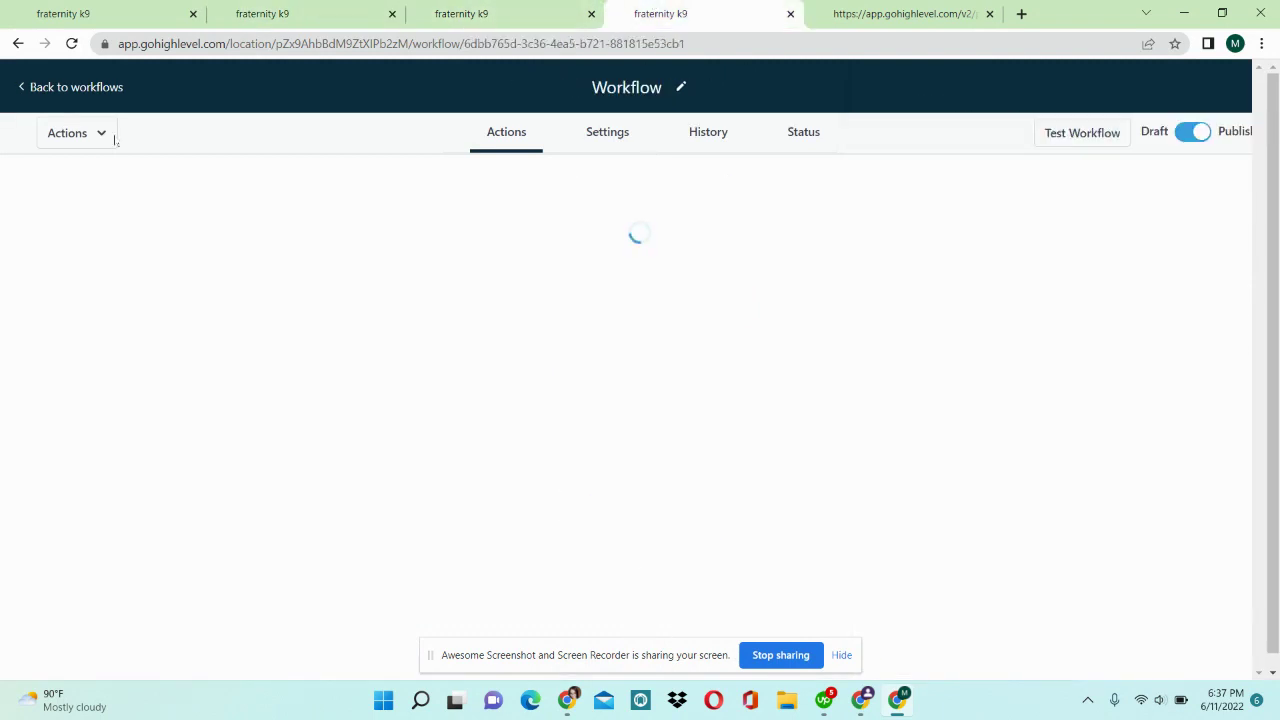
{"action": "left_click", "coordinate": [94, 88]}
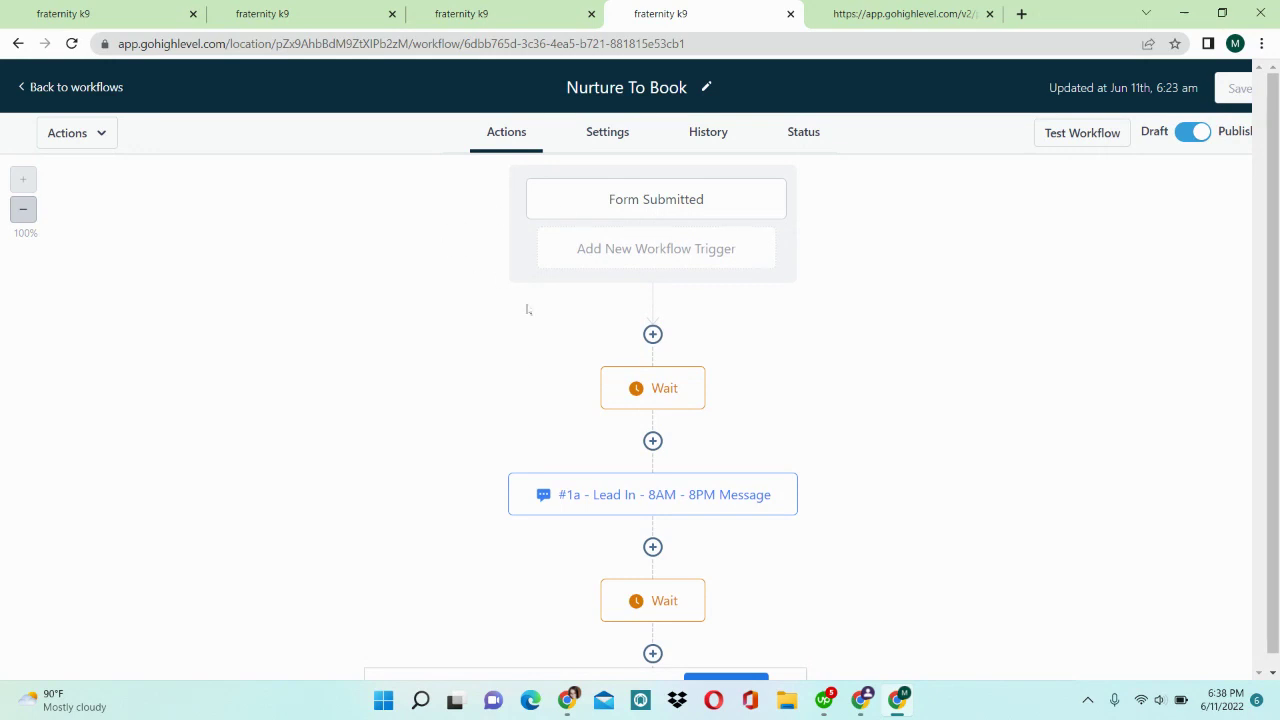
Glance at the teeth-whitening landing page, then scroll Nurture To Book down to #9 - Day 15 Message.
{"action": "left_click", "coordinate": [893, 12]}
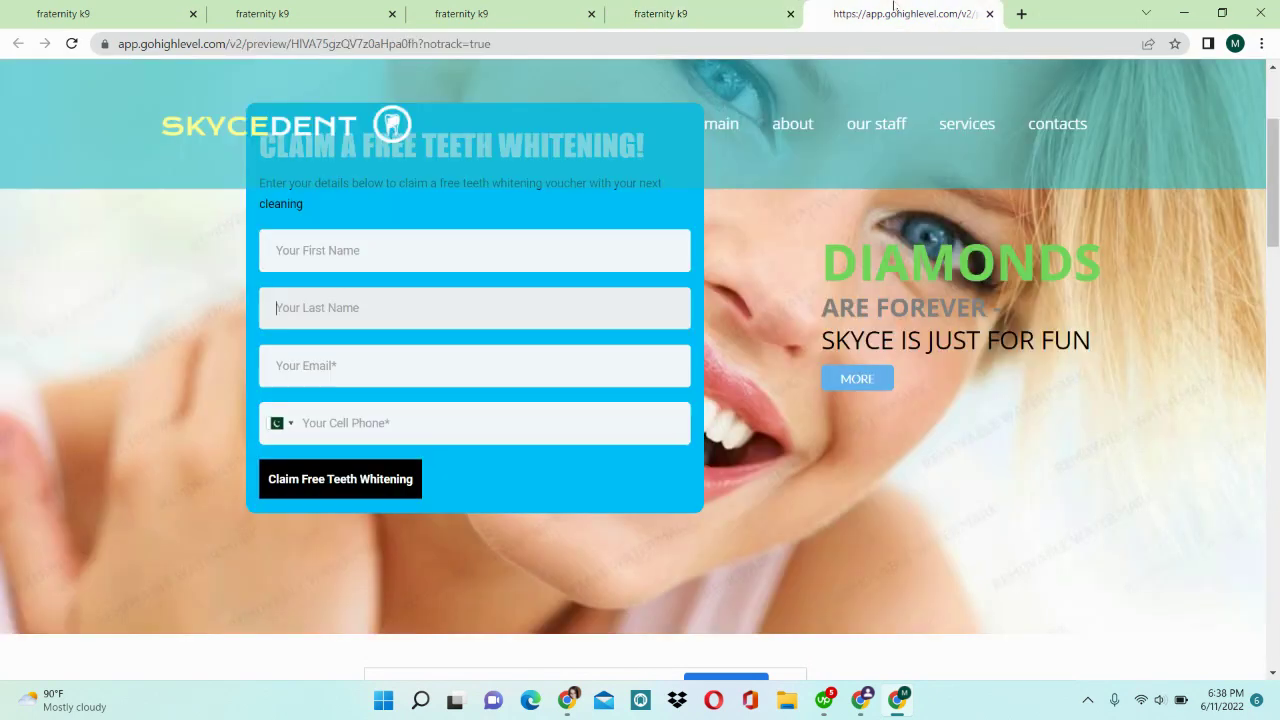
{"action": "left_click", "coordinate": [690, 10]}
{"action": "scroll", "coordinate": [733, 402], "scroll_direction": "down", "scroll_amount": 8}
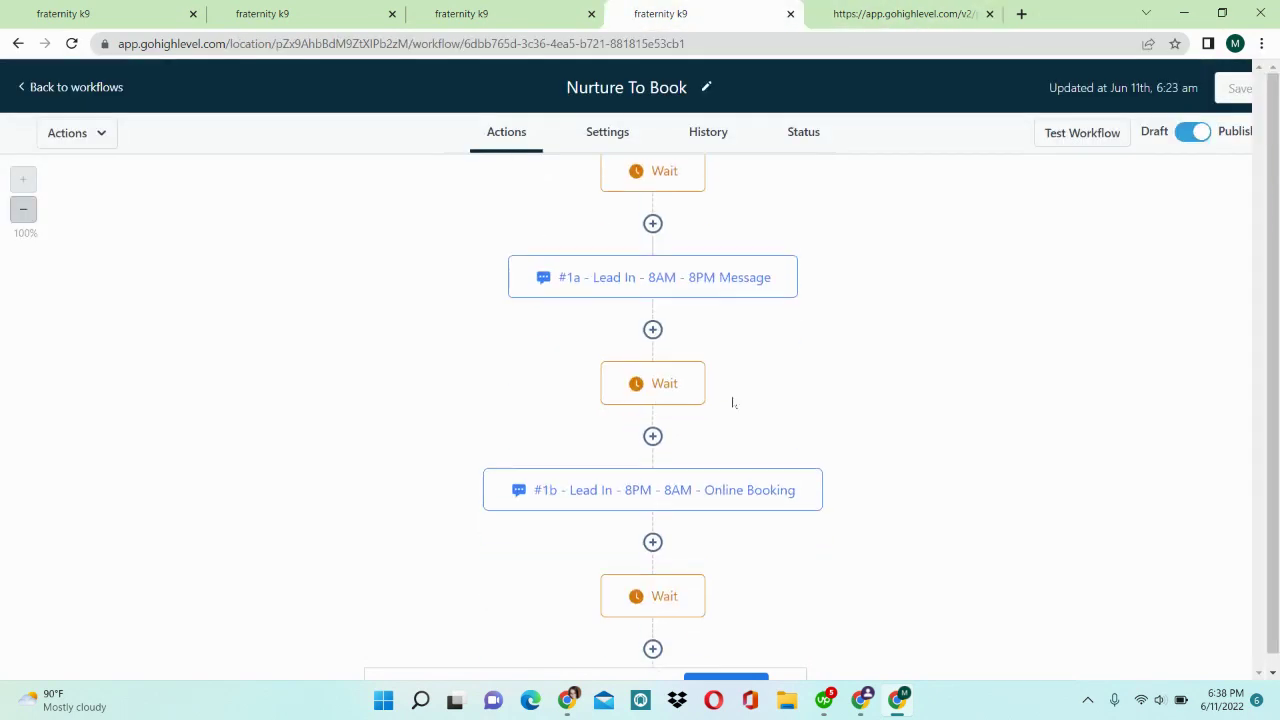
{"action": "scroll", "coordinate": [733, 402], "scroll_direction": "down", "scroll_amount": 8}
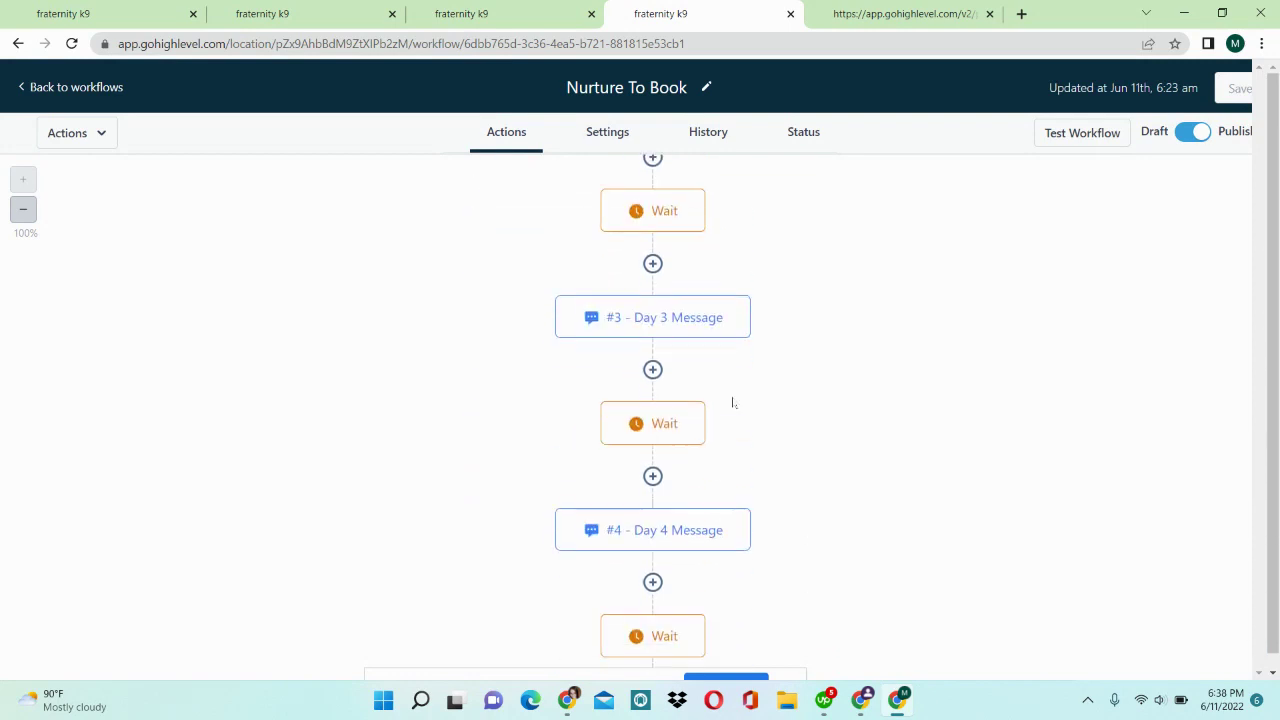
{"action": "scroll", "coordinate": [733, 402], "scroll_direction": "down", "scroll_amount": 5}
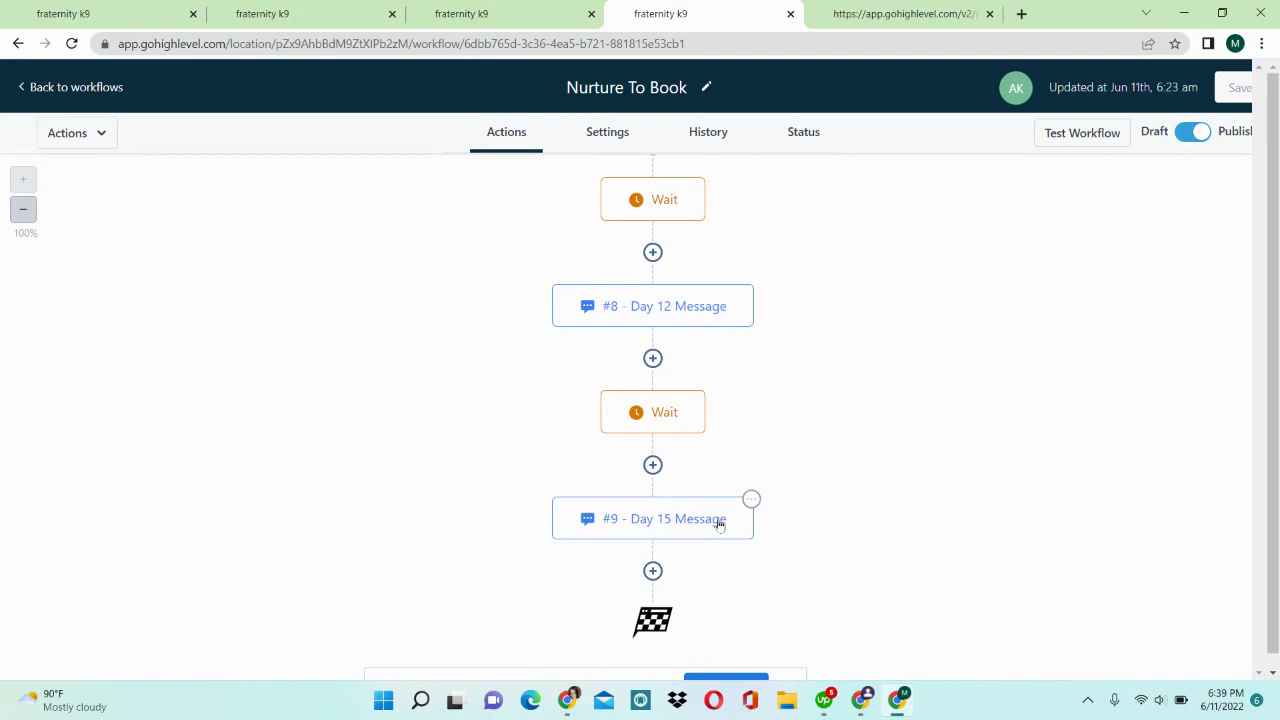
Read the #9 - Day 15 and #8 - Day 12 message texts.
{"action": "left_click", "coordinate": [720, 521]}
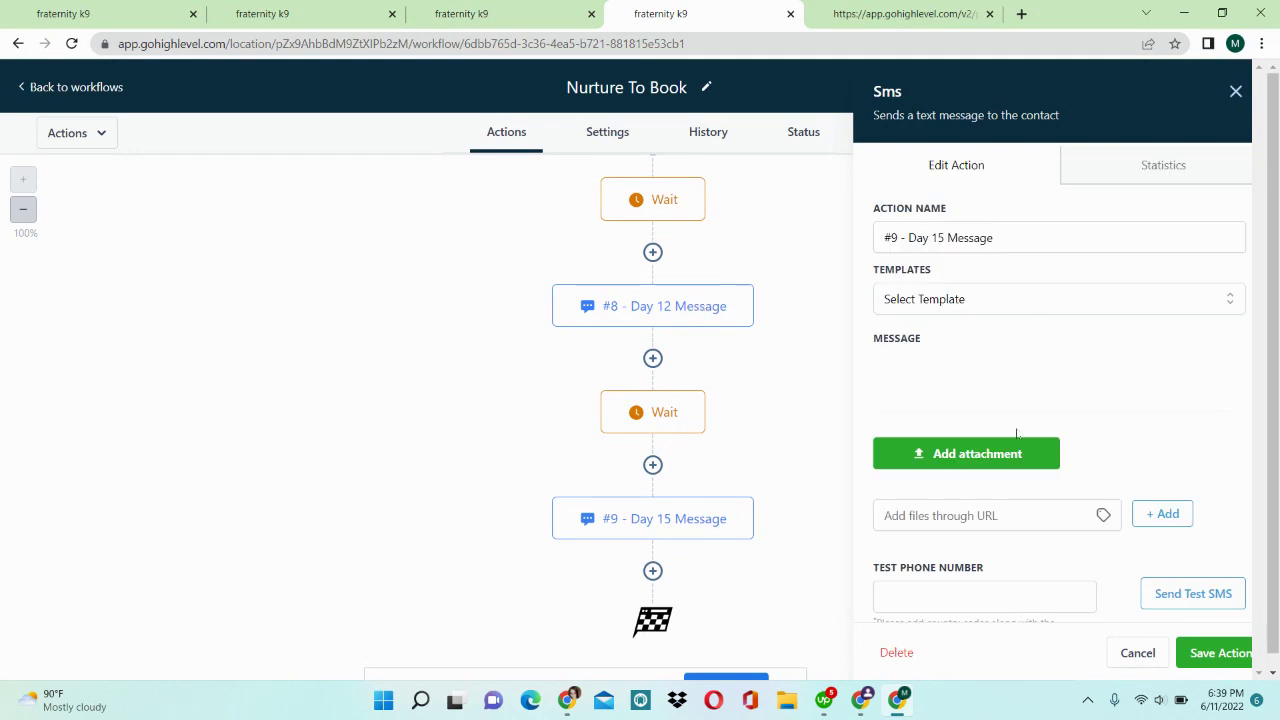
{"action": "mouse_move", "coordinate": [728, 324]}
{"action": "scroll", "coordinate": [1130, 483], "scroll_direction": "down", "scroll_amount": 2}
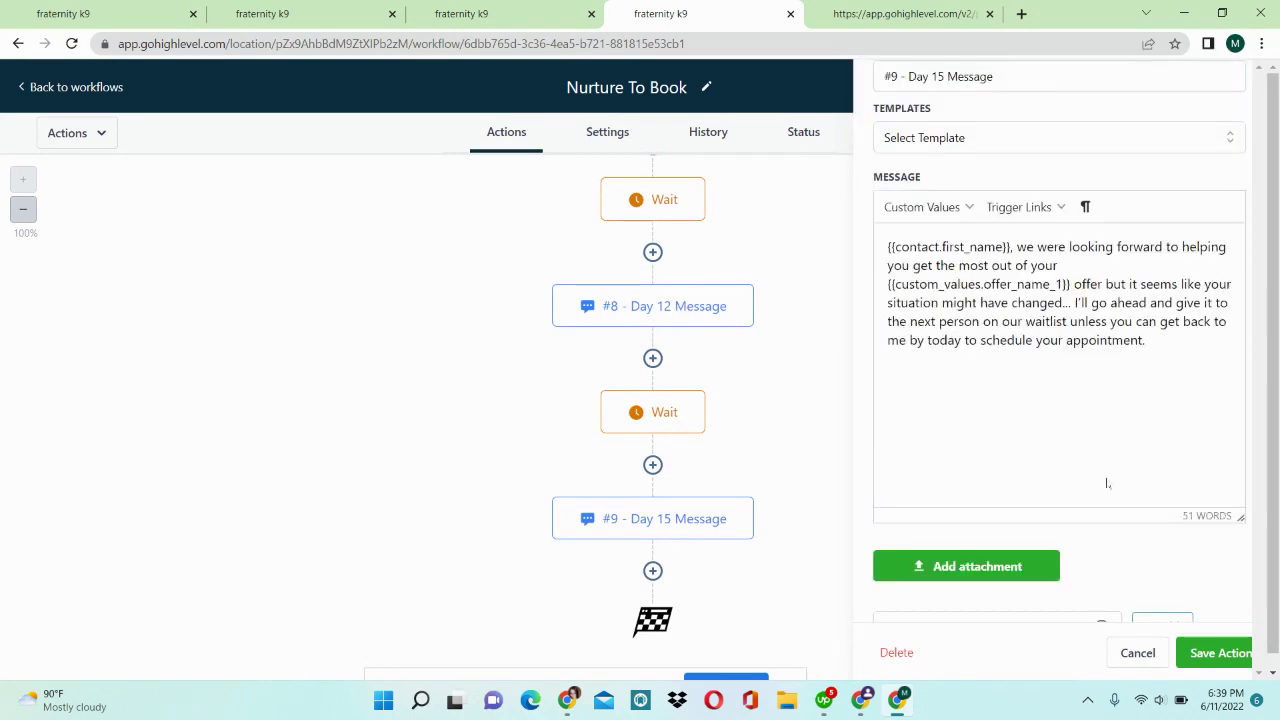
{"action": "left_click", "coordinate": [667, 314]}
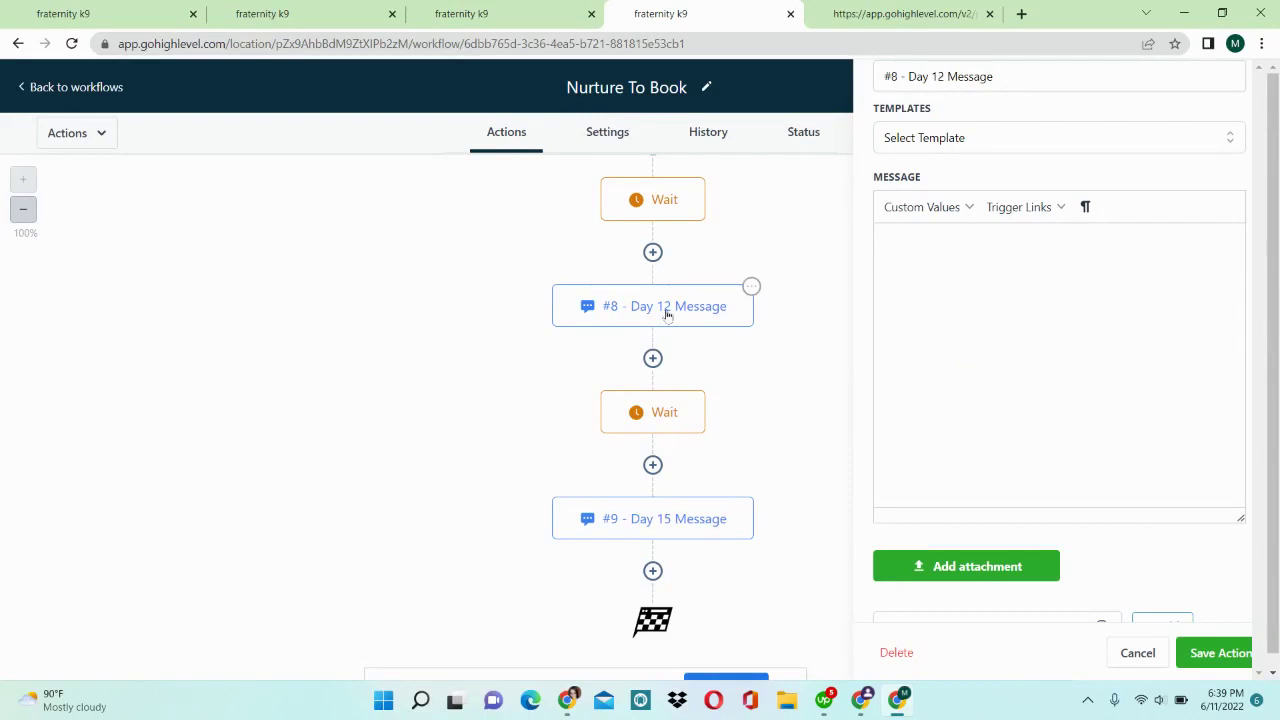
{"action": "scroll", "coordinate": [631, 307], "scroll_direction": "up", "scroll_amount": 2}
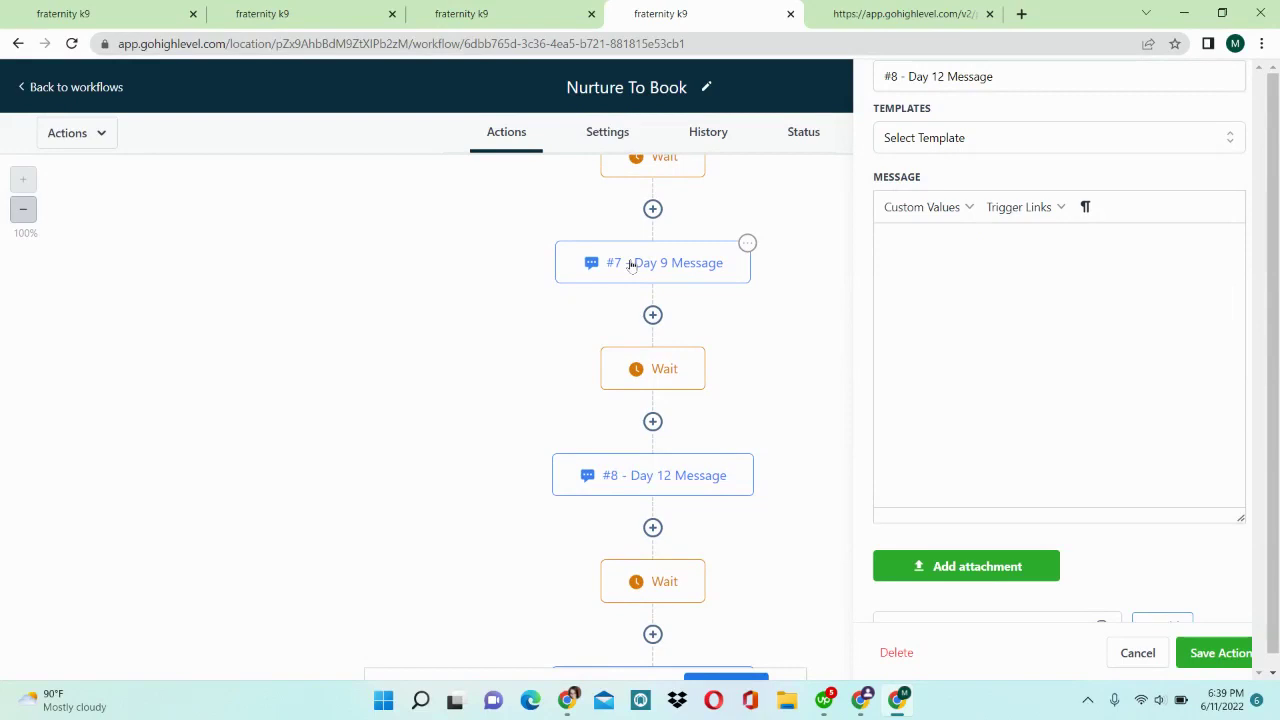
Read the #7 - Day 9 and #6 - Day 7 messages, then go back to the workflows folder.
{"action": "left_click", "coordinate": [631, 265]}
{"action": "scroll", "coordinate": [767, 260], "scroll_direction": "up", "scroll_amount": 2}
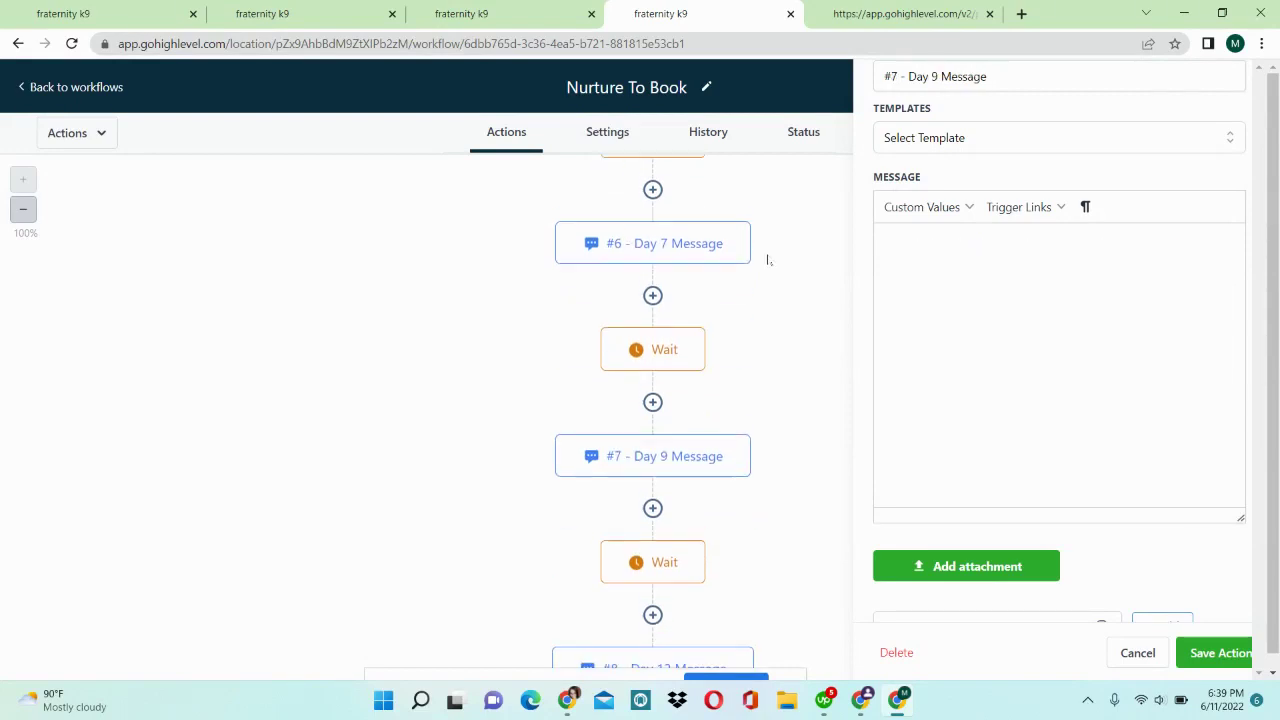
{"action": "left_click", "coordinate": [655, 248]}
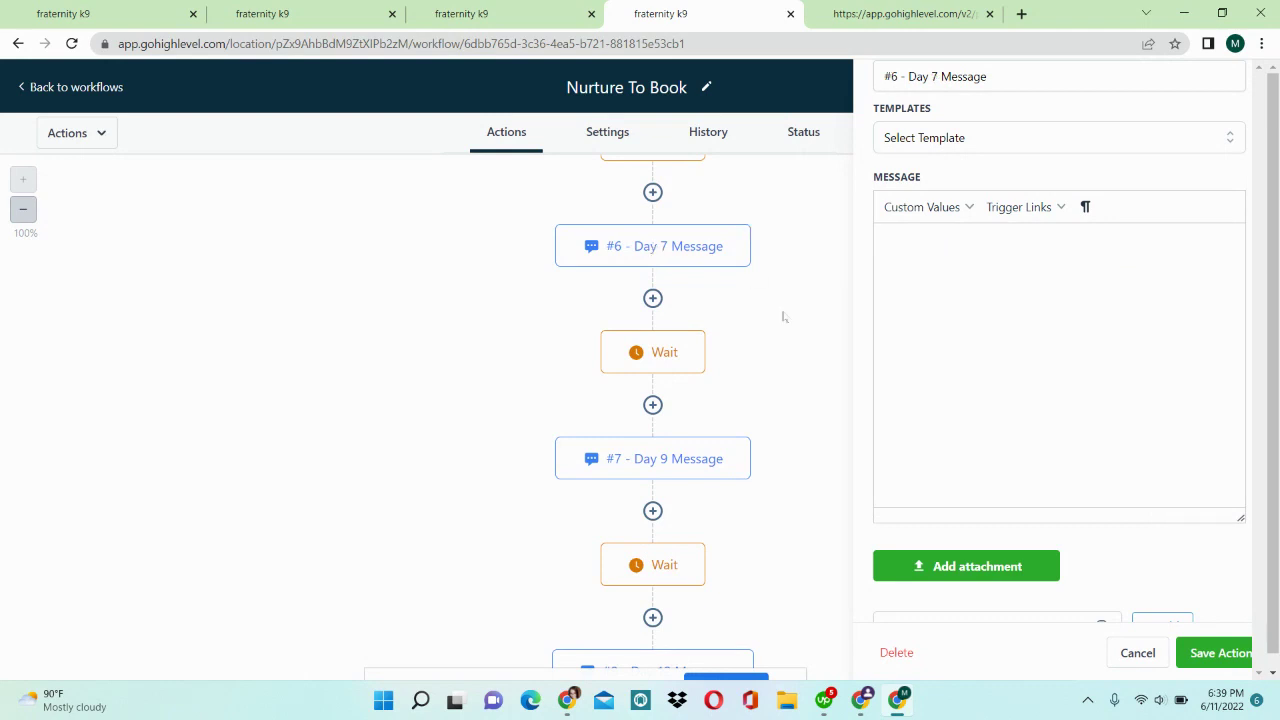
{"action": "scroll", "coordinate": [767, 236], "scroll_direction": "up", "scroll_amount": 10}
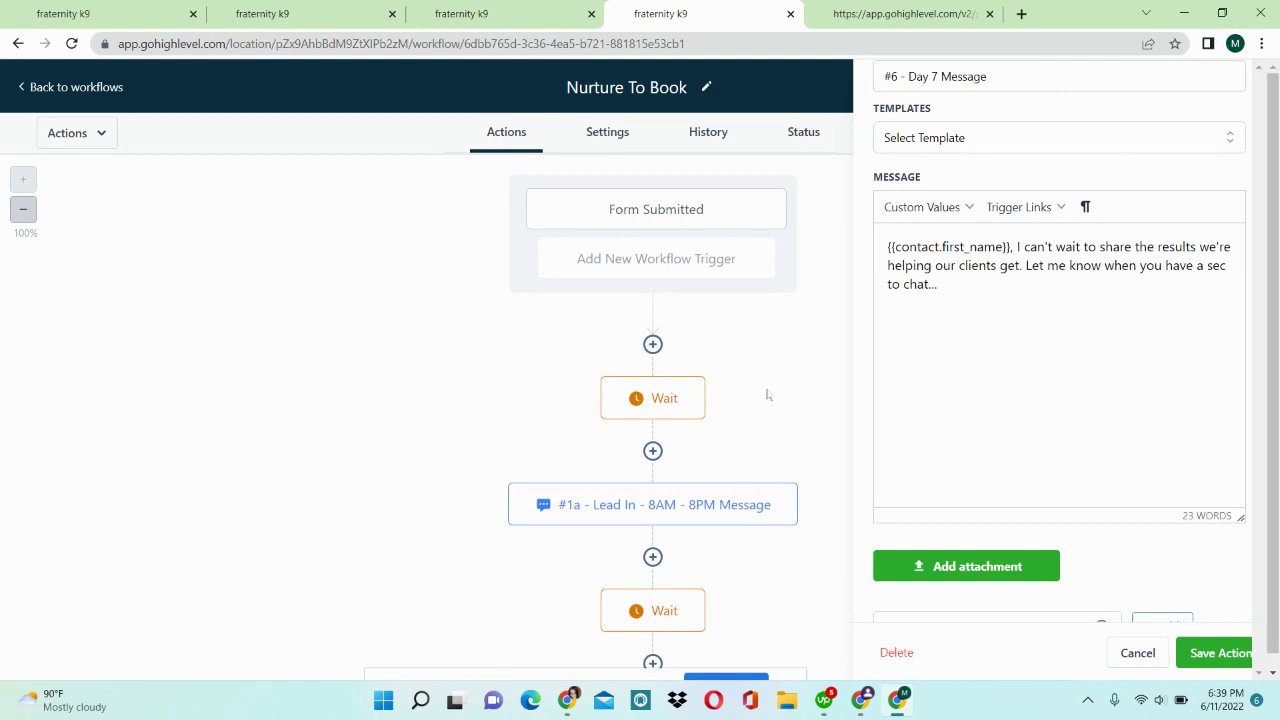
{"action": "key", "text": "alt+Left"}
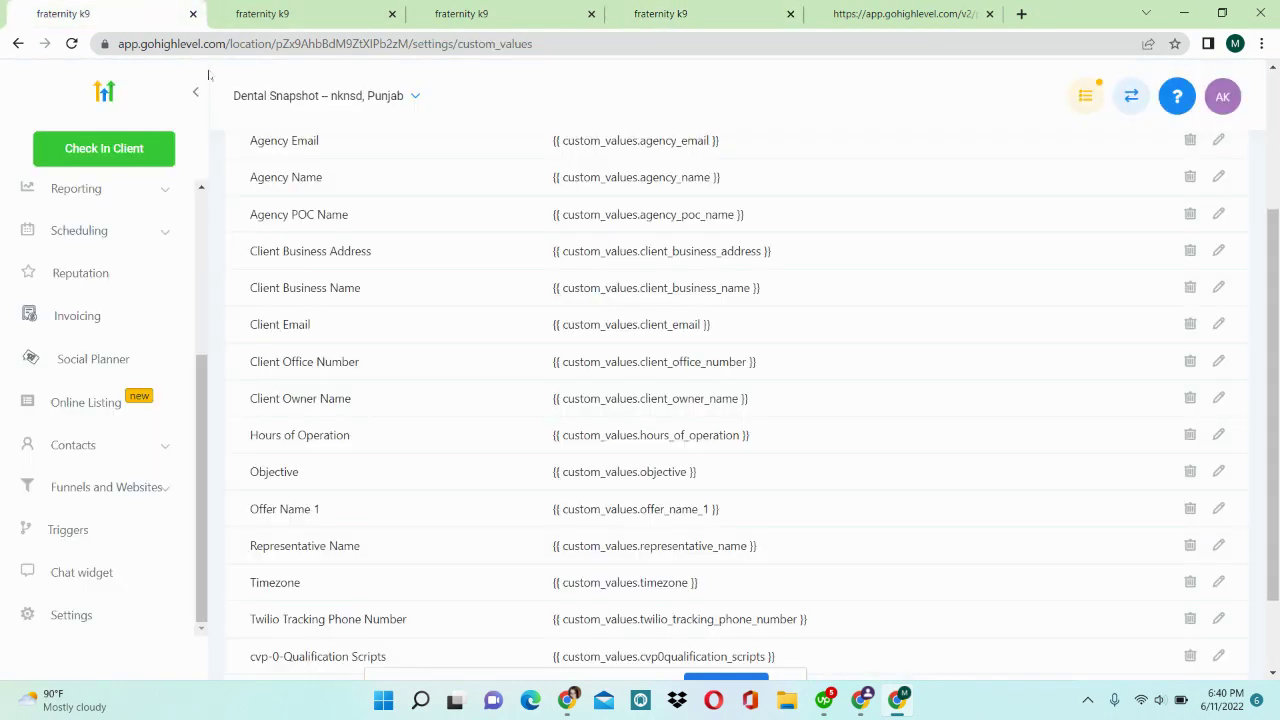
Open Opportunities from the sidebar to view the Lead In through Confirm Appointment stages.
{"action": "scroll", "coordinate": [91, 288], "scroll_direction": "up", "scroll_amount": 3}
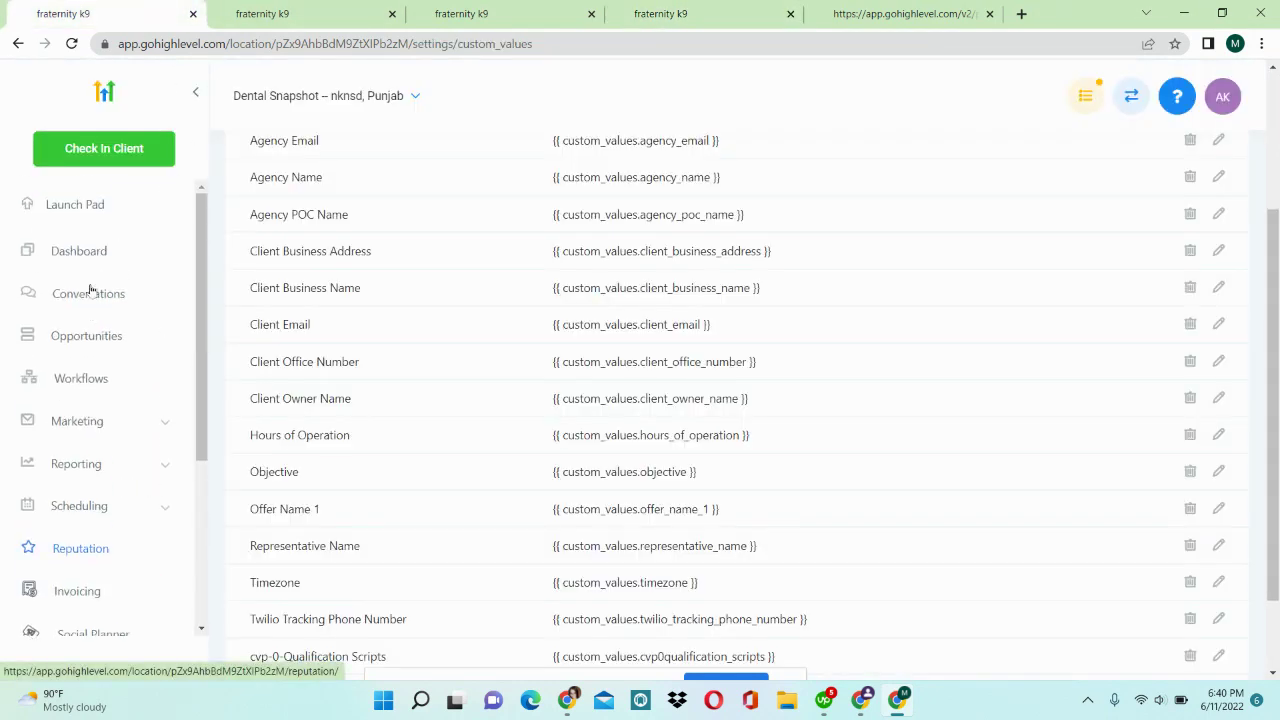
{"action": "left_click", "coordinate": [108, 340]}
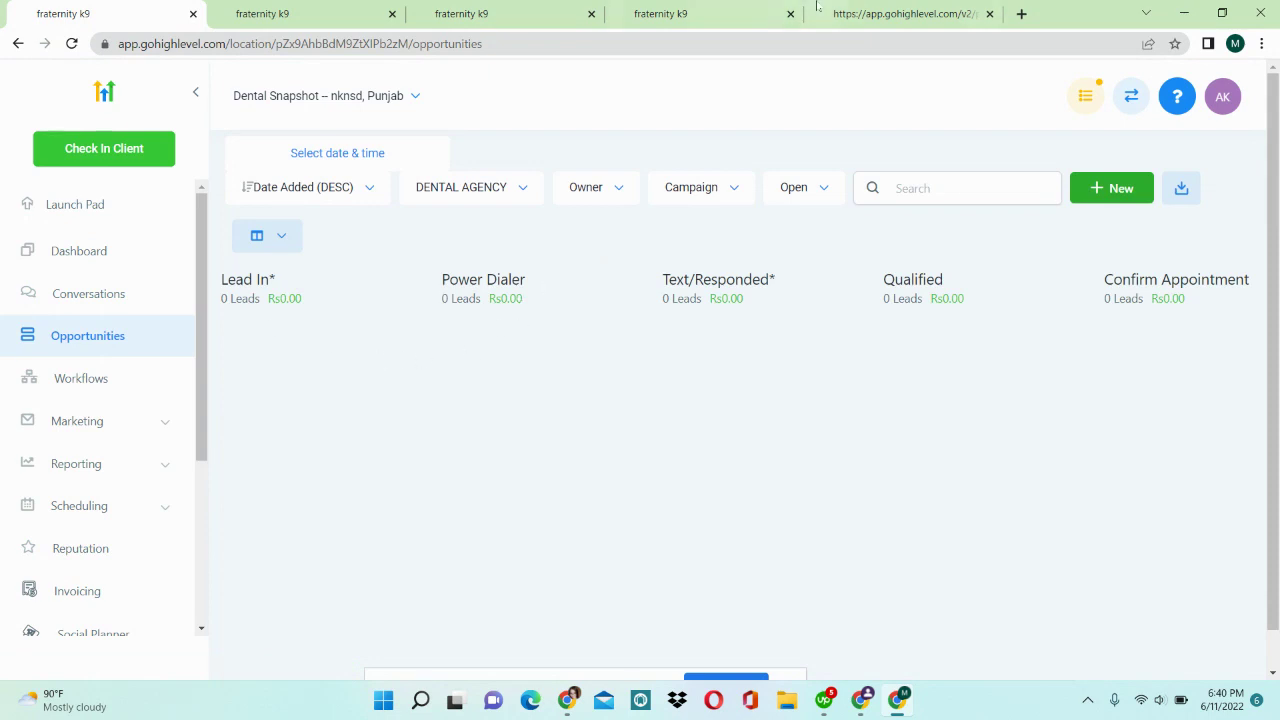
{"action": "left_click", "coordinate": [784, 9]}
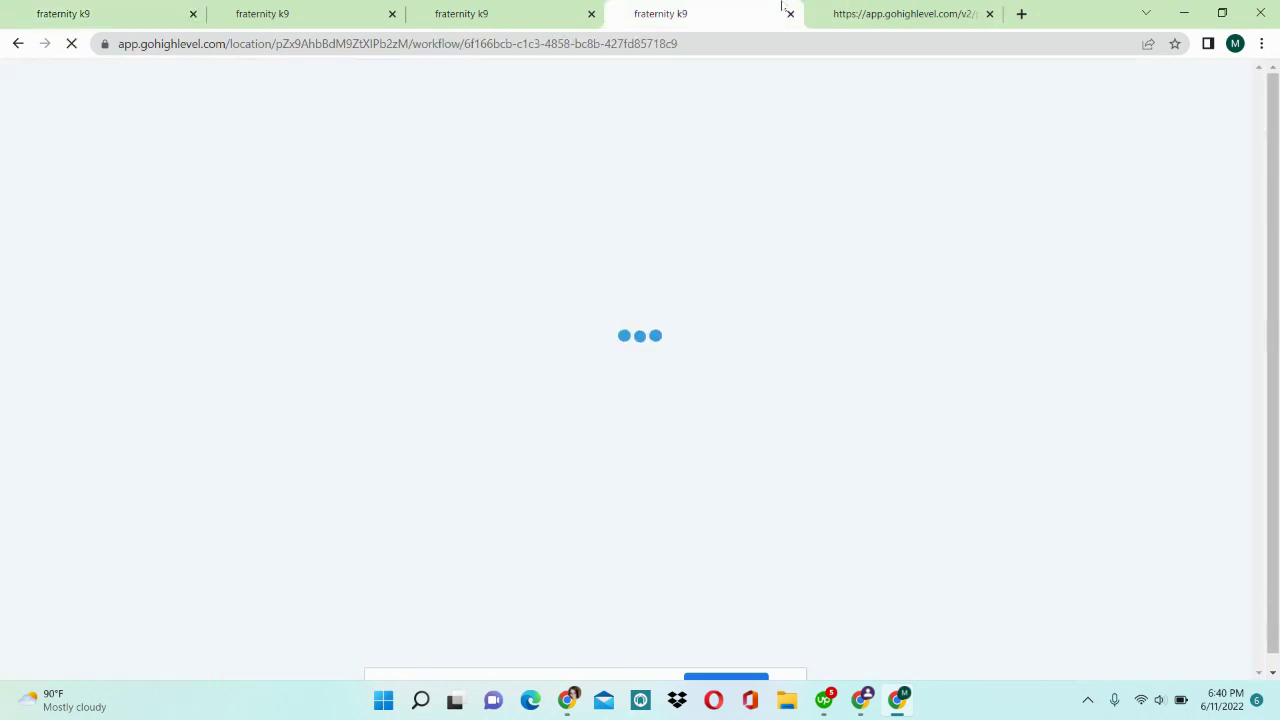
{"action": "left_click", "coordinate": [127, 9]}
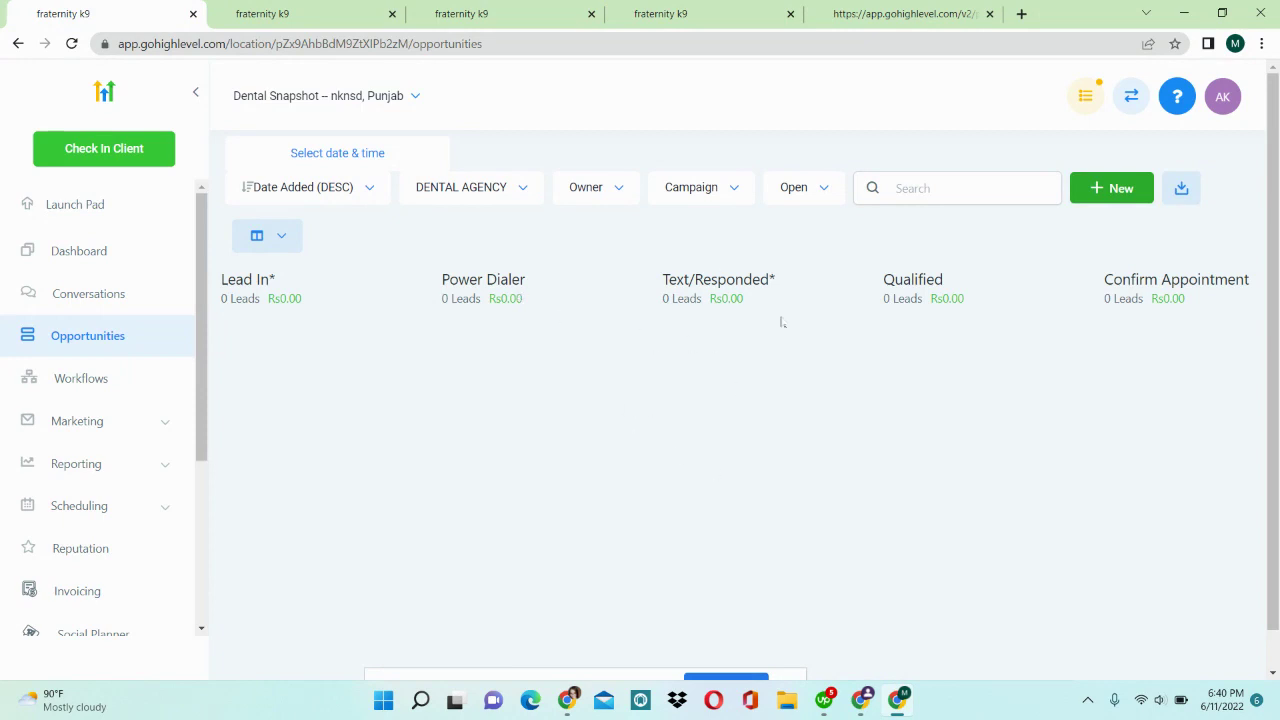
{"action": "scroll", "coordinate": [742, 435], "scroll_direction": "right", "scroll_amount": 1}
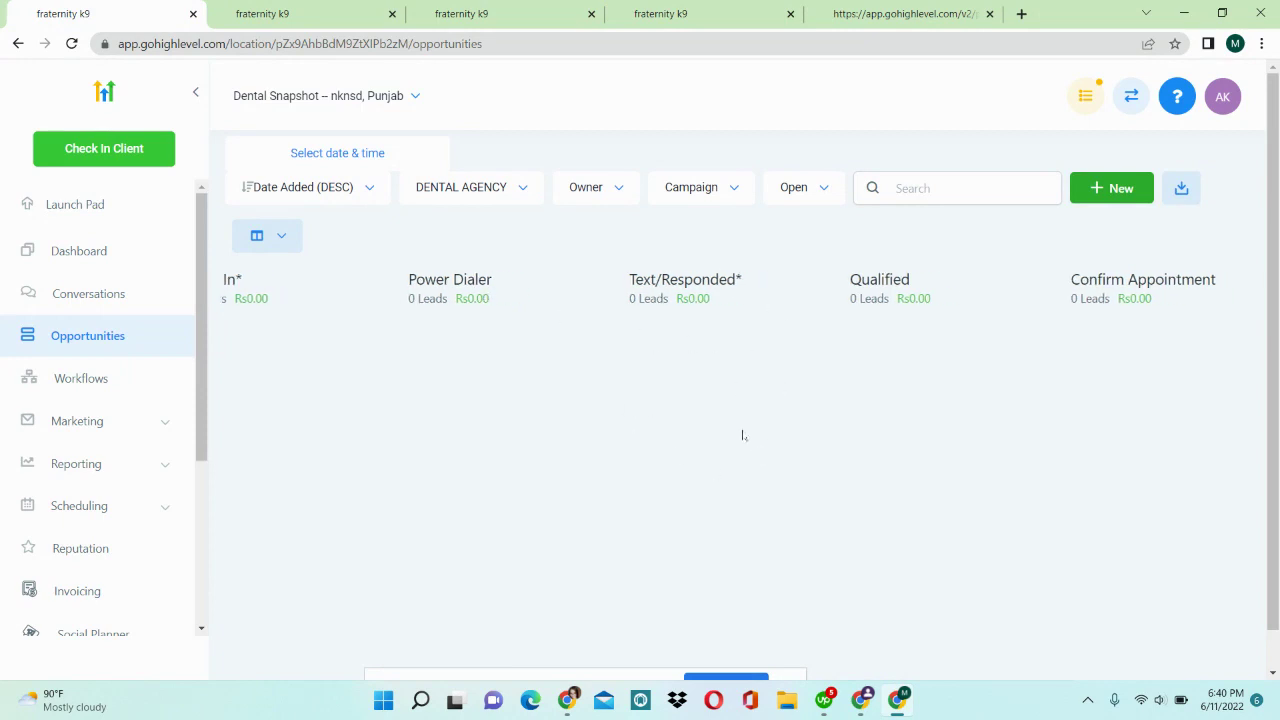
{"action": "key", "text": "ctrl+4"}
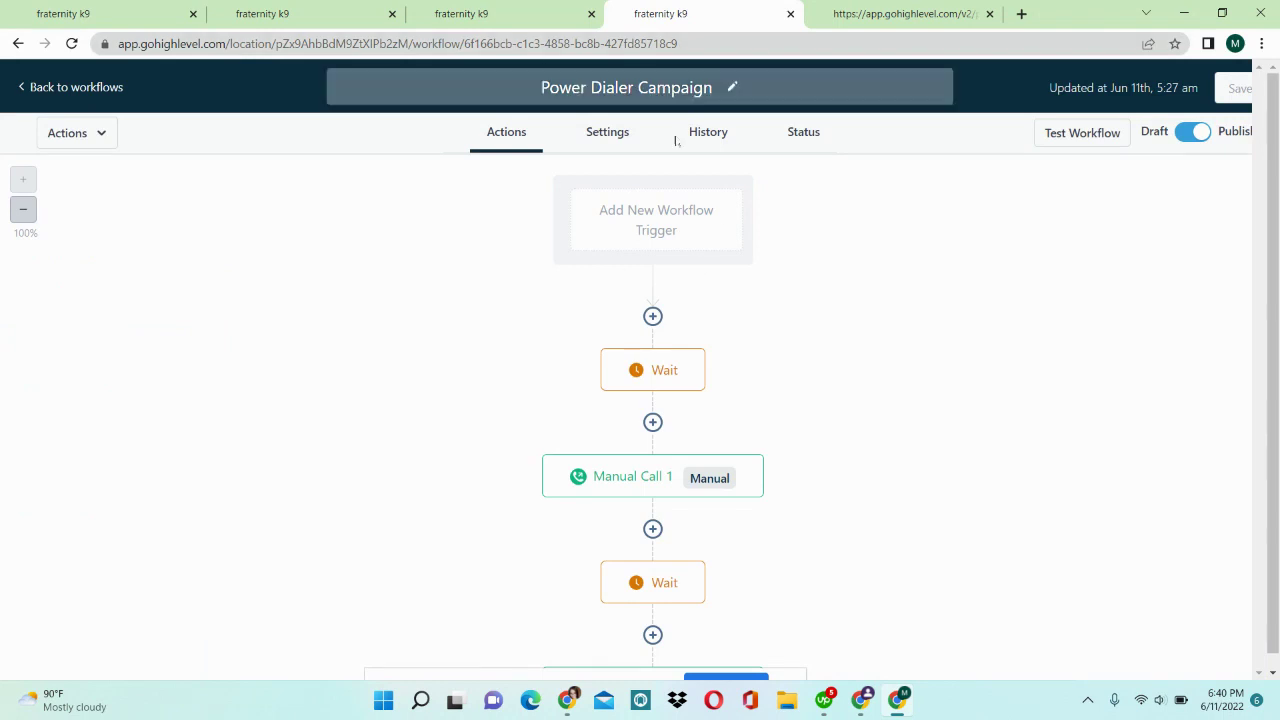
{"action": "scroll", "coordinate": [826, 357], "scroll_direction": "down", "scroll_amount": 2}
{"action": "scroll", "coordinate": [826, 360], "scroll_direction": "up", "scroll_amount": 2}
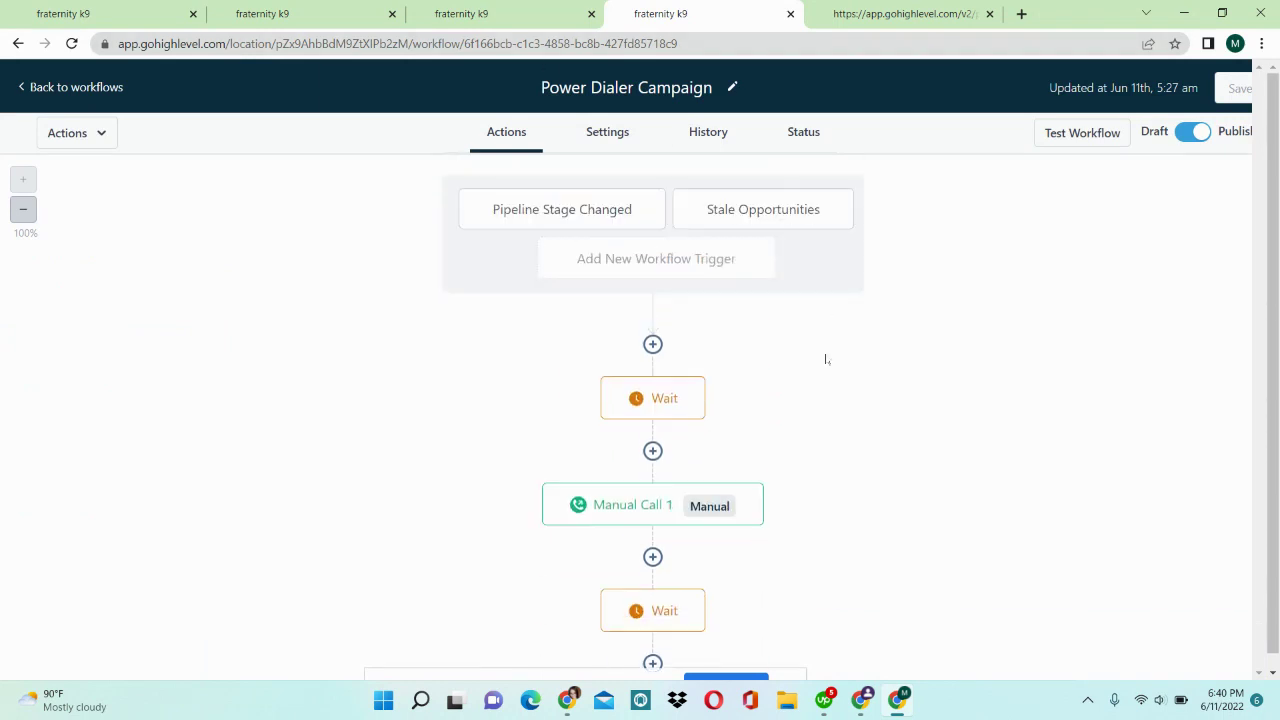
{"action": "scroll", "coordinate": [826, 360], "scroll_direction": "down", "scroll_amount": 10}
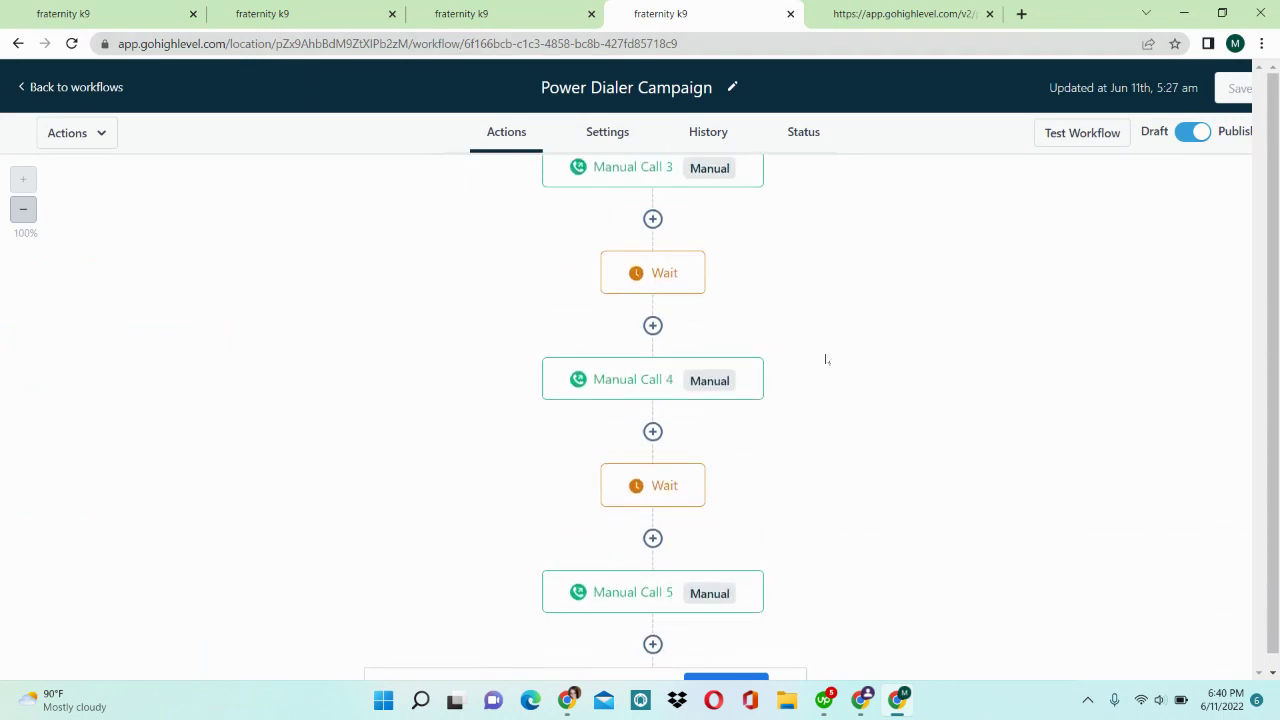
{"action": "scroll", "coordinate": [826, 360], "scroll_direction": "down", "scroll_amount": 3}
{"action": "scroll", "coordinate": [826, 360], "scroll_direction": "up", "scroll_amount": 15}
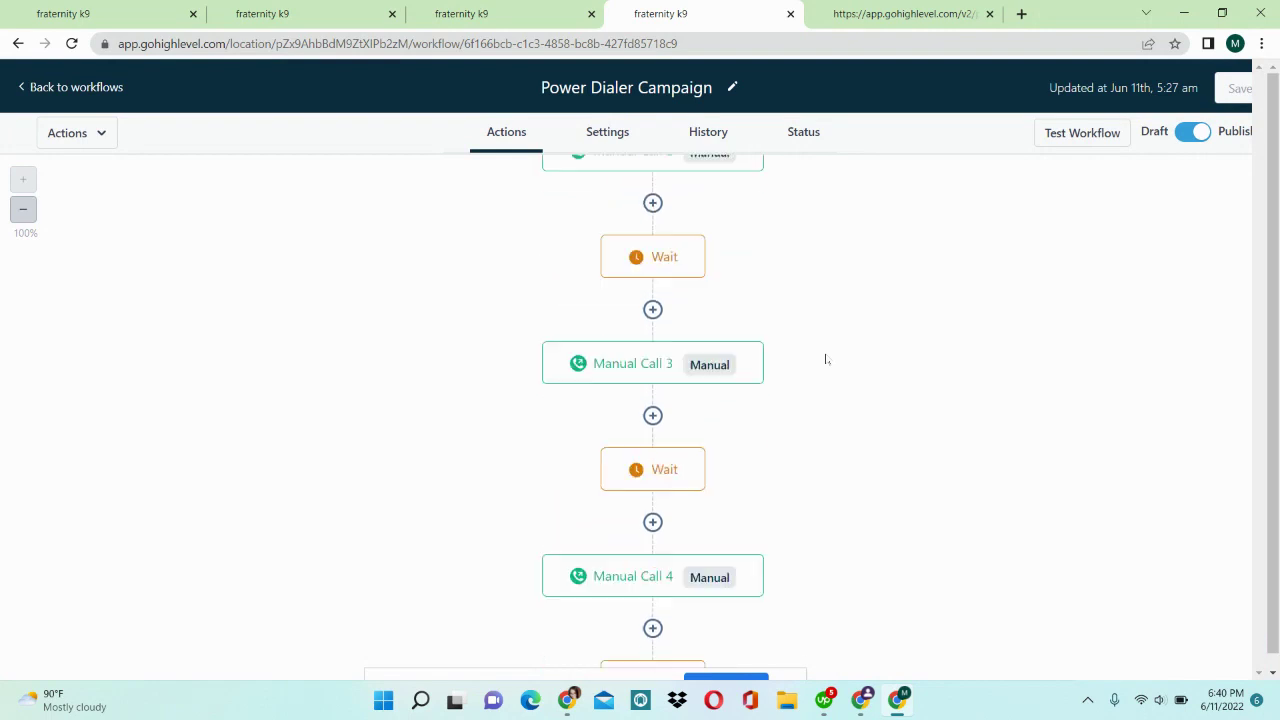
{"action": "left_click", "coordinate": [784, 218]}
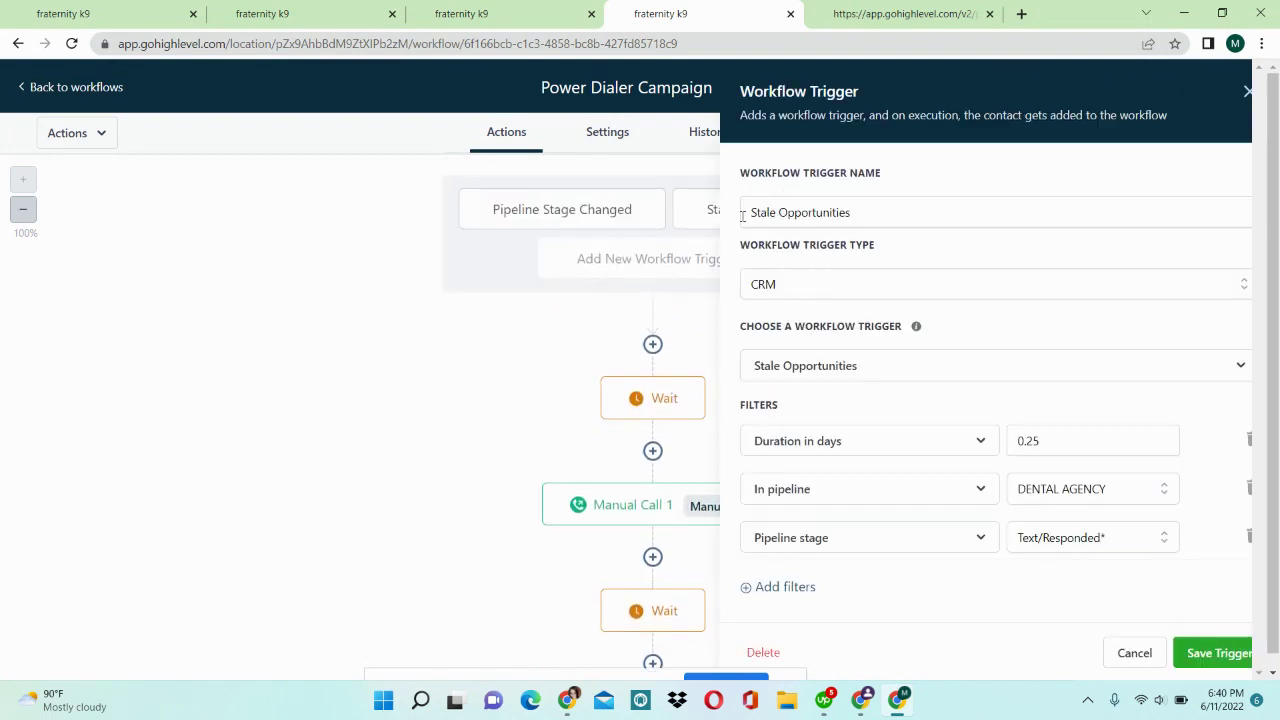
{"action": "left_click", "coordinate": [562, 211]}
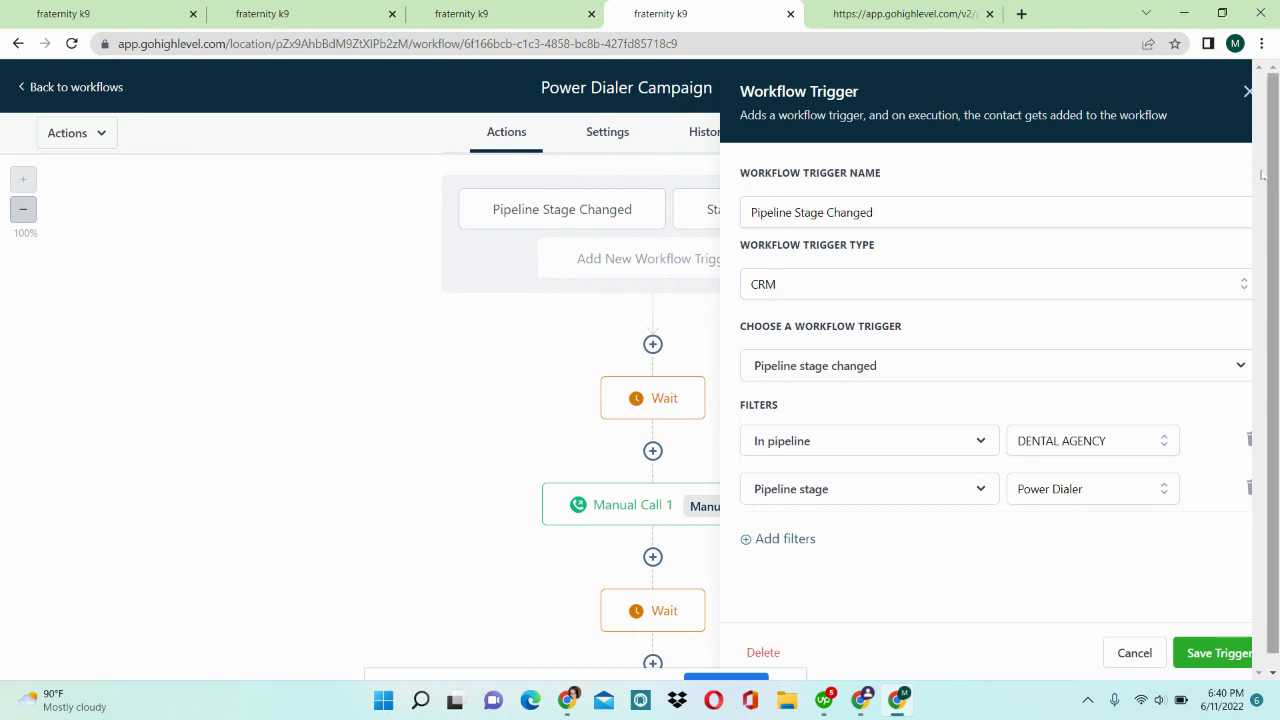
{"action": "left_click", "coordinate": [1248, 91]}
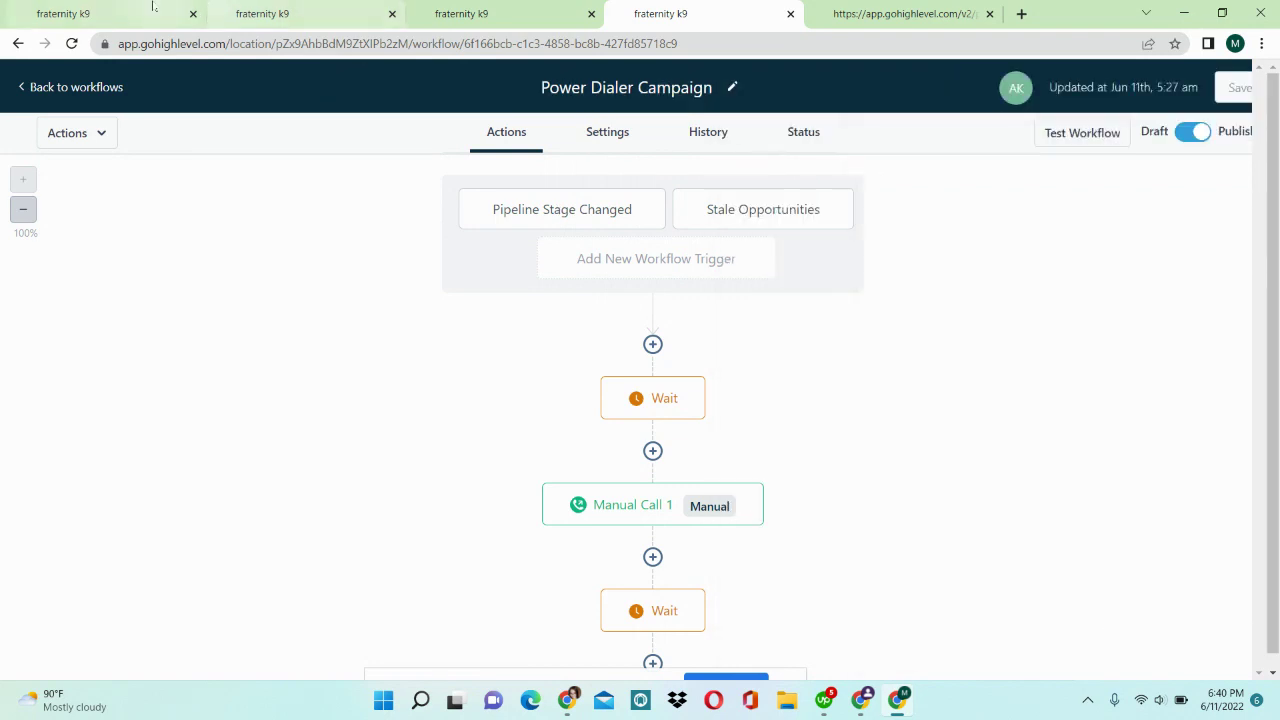
{"action": "left_click", "coordinate": [100, 14]}
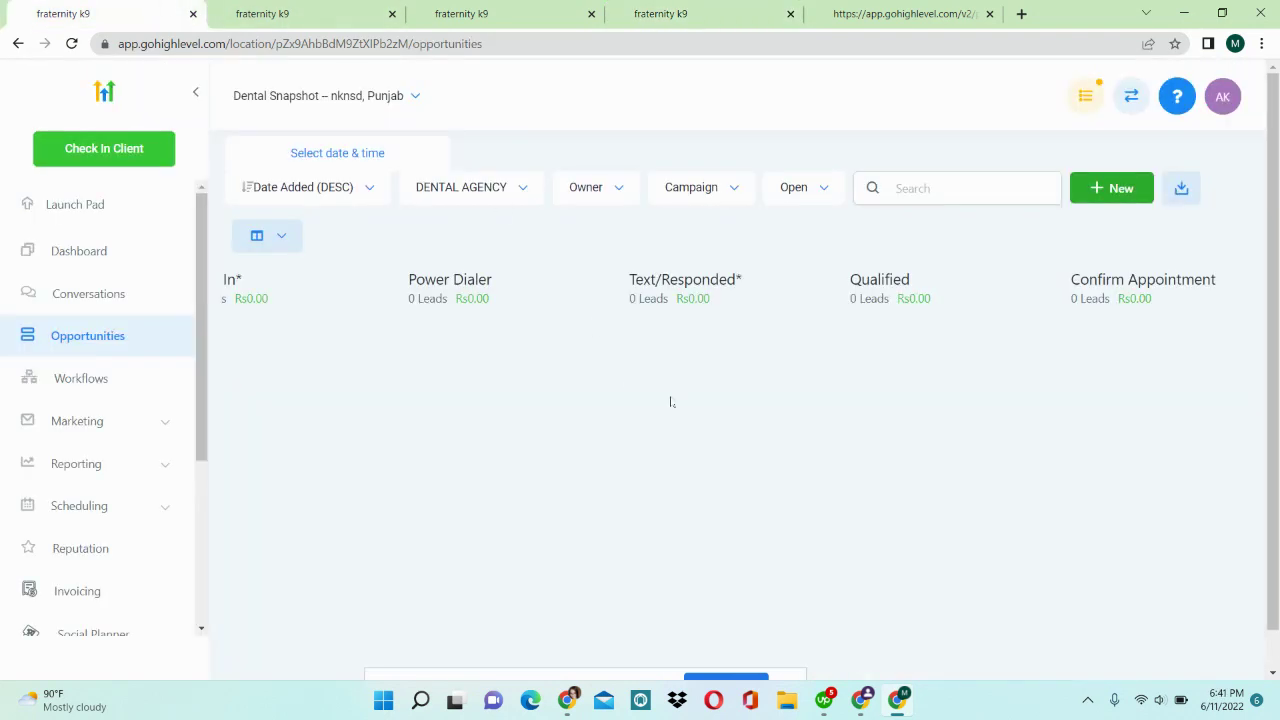
Highlight the Confirm Appointment stage name, then return to New Leads SMS Workflow's Add To Workflow step.
{"action": "scroll", "coordinate": [671, 401], "scroll_direction": "right", "scroll_amount": 3}
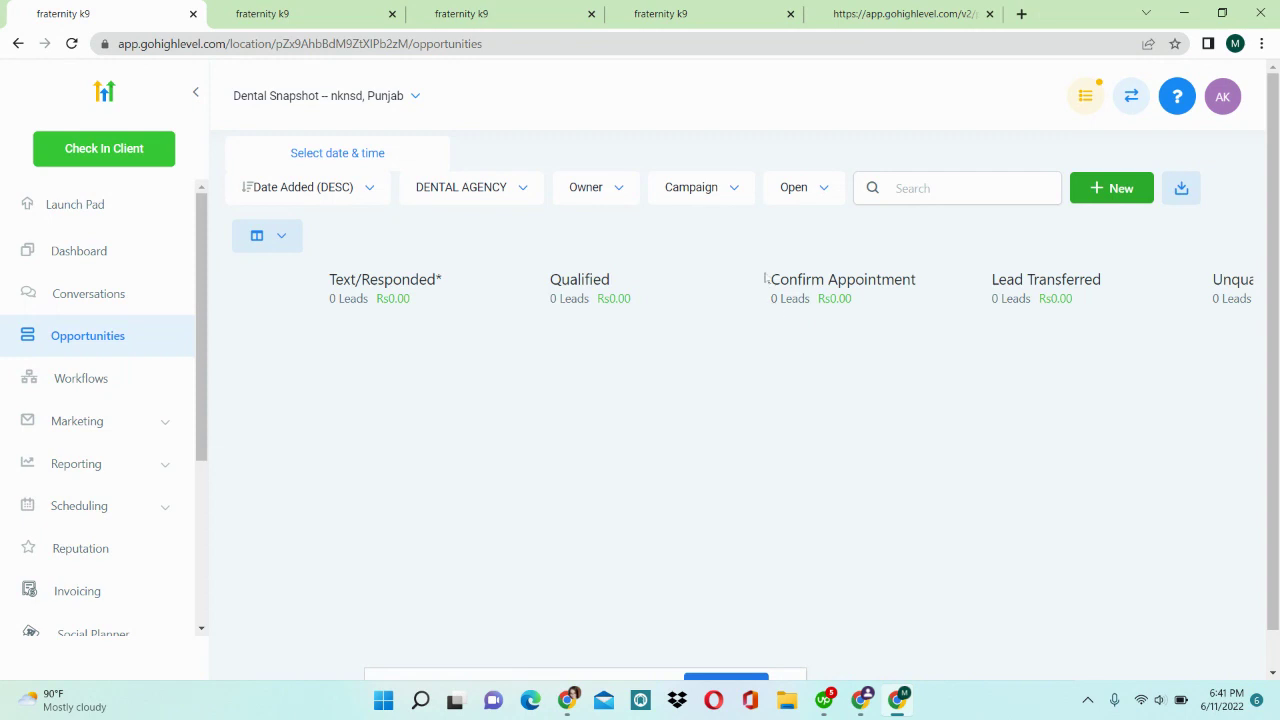
{"action": "left_click_drag", "start_coordinate": [766, 279], "coordinate": [932, 283]}
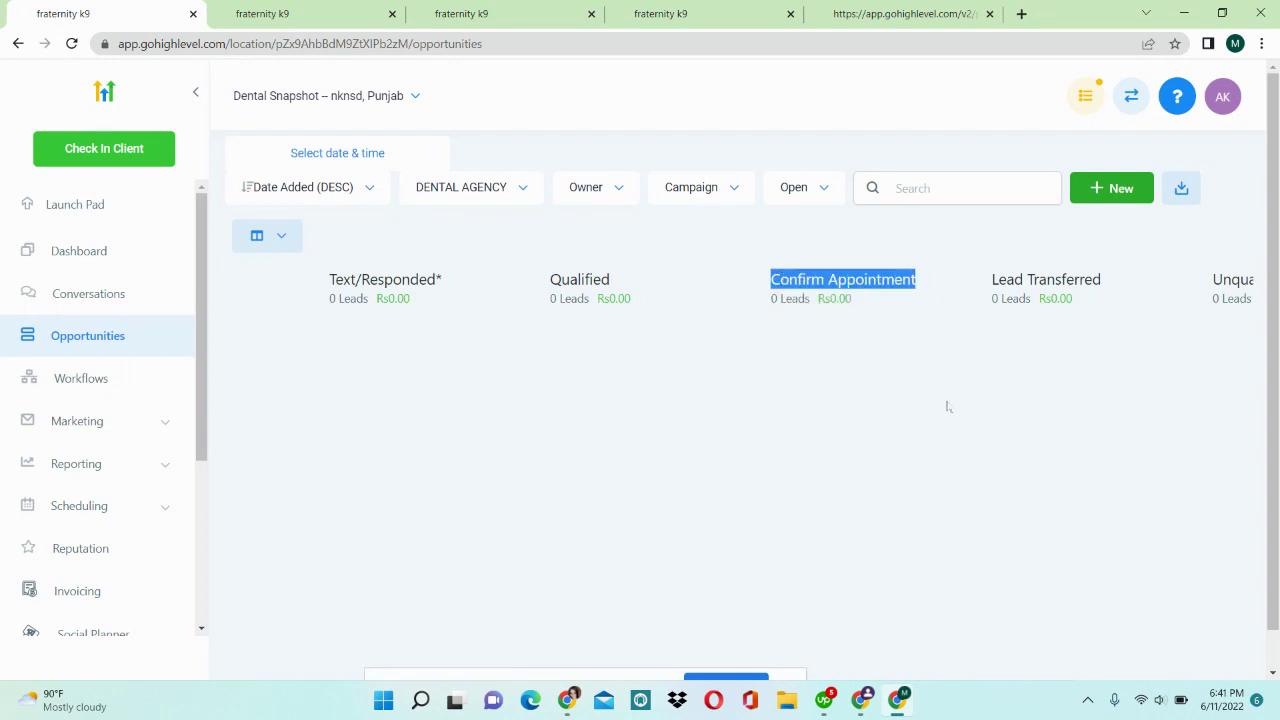
{"action": "left_click", "coordinate": [883, 400]}
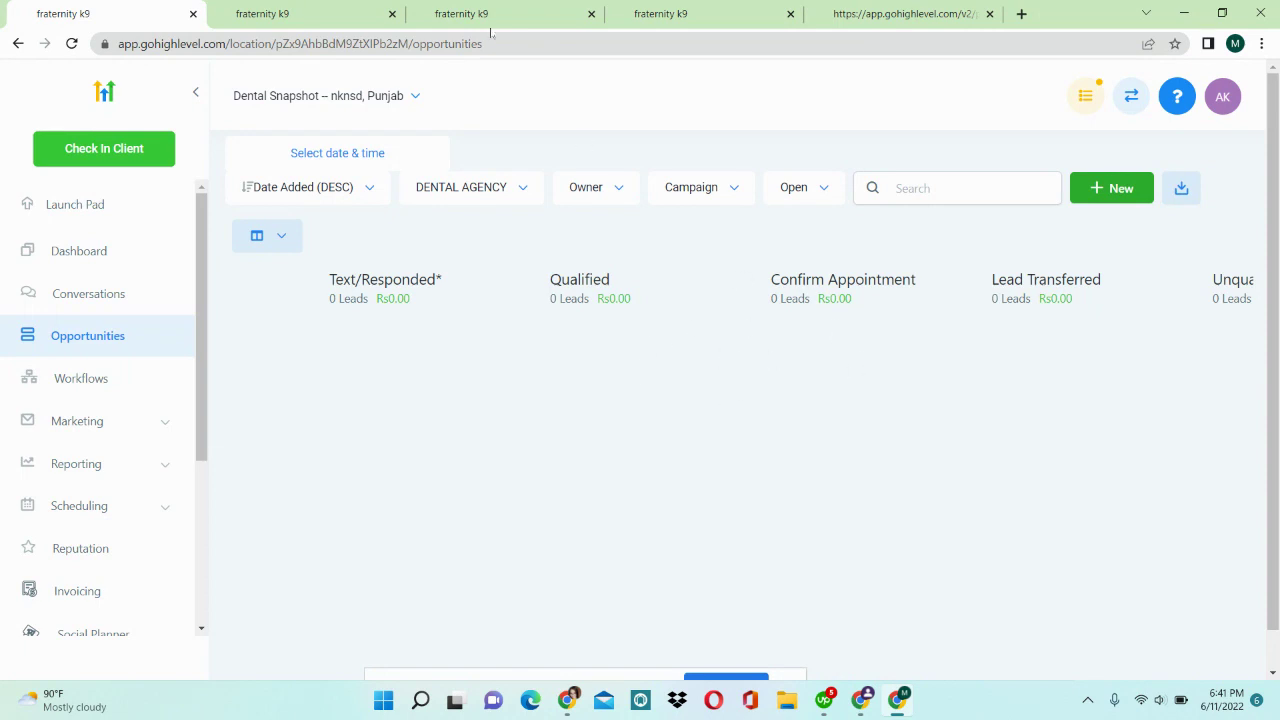
{"action": "left_click", "coordinate": [298, 9]}
Switch to the Power Dialer Campaign workflow and exit back to its workflows folder list.
{"action": "left_click", "coordinate": [680, 10]}
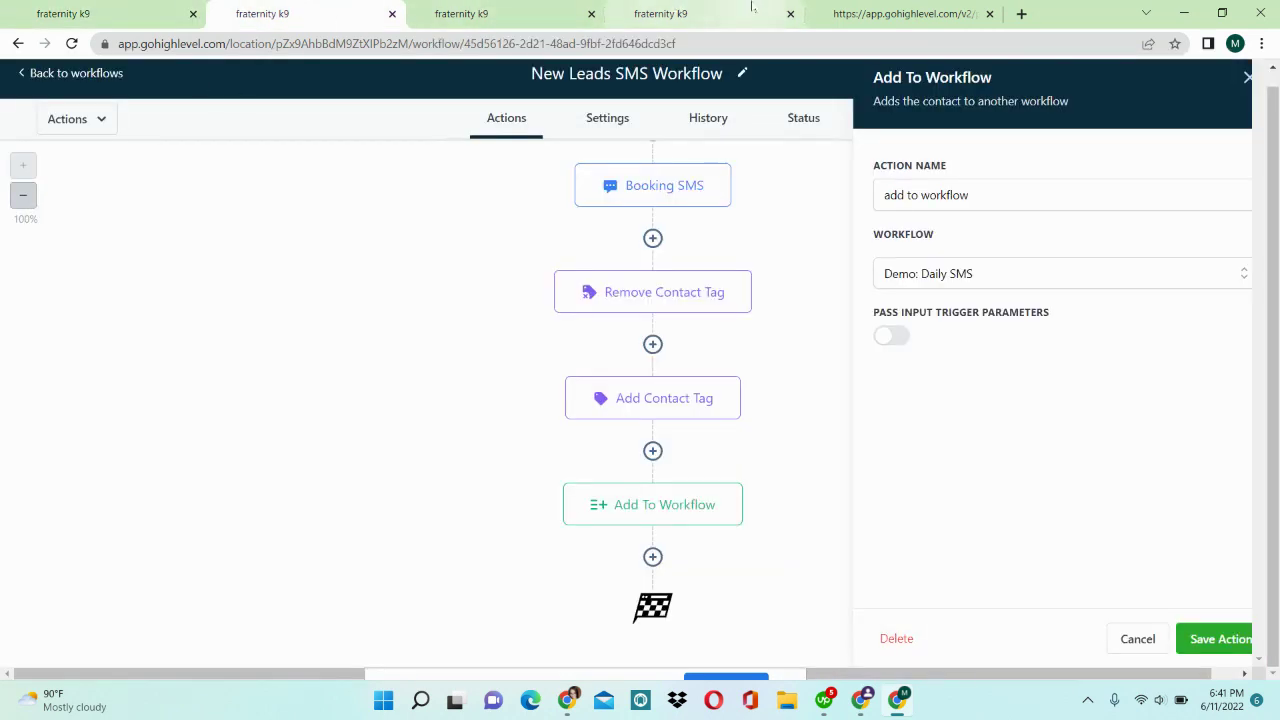
{"action": "left_click", "coordinate": [455, 8]}
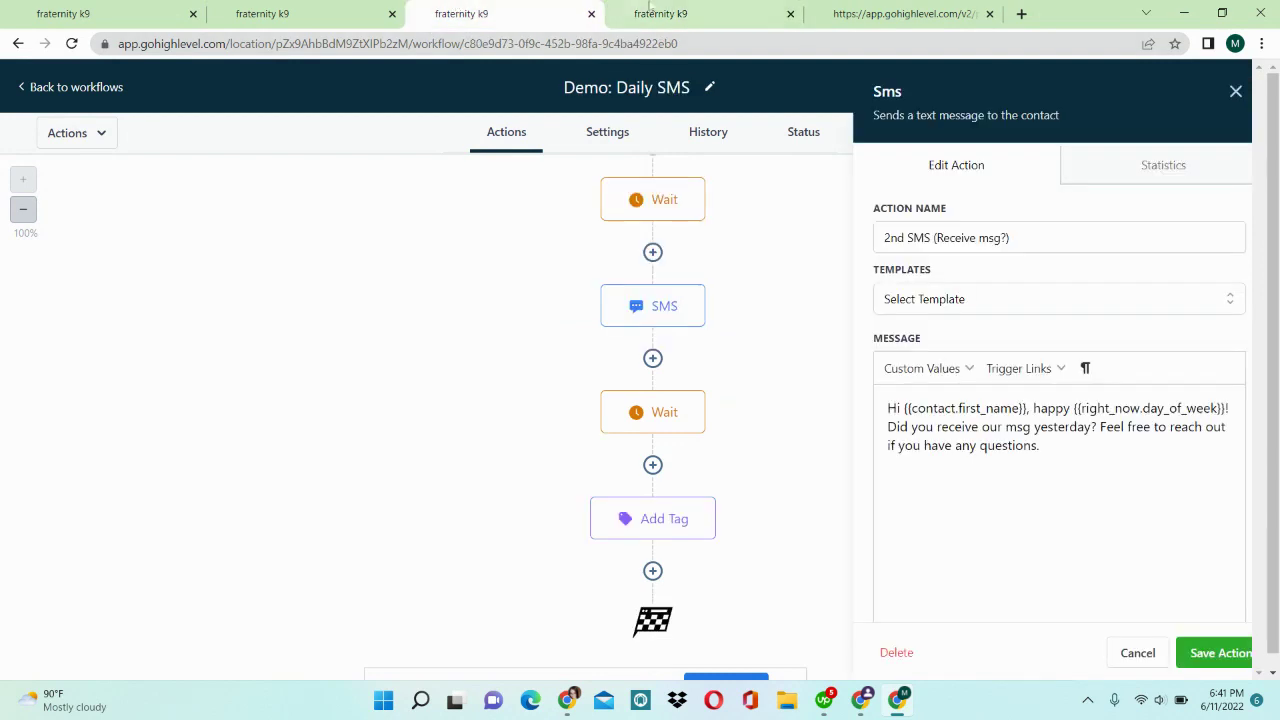
{"action": "left_click_drag", "start_coordinate": [660, 13], "coordinate": [616, 38]}
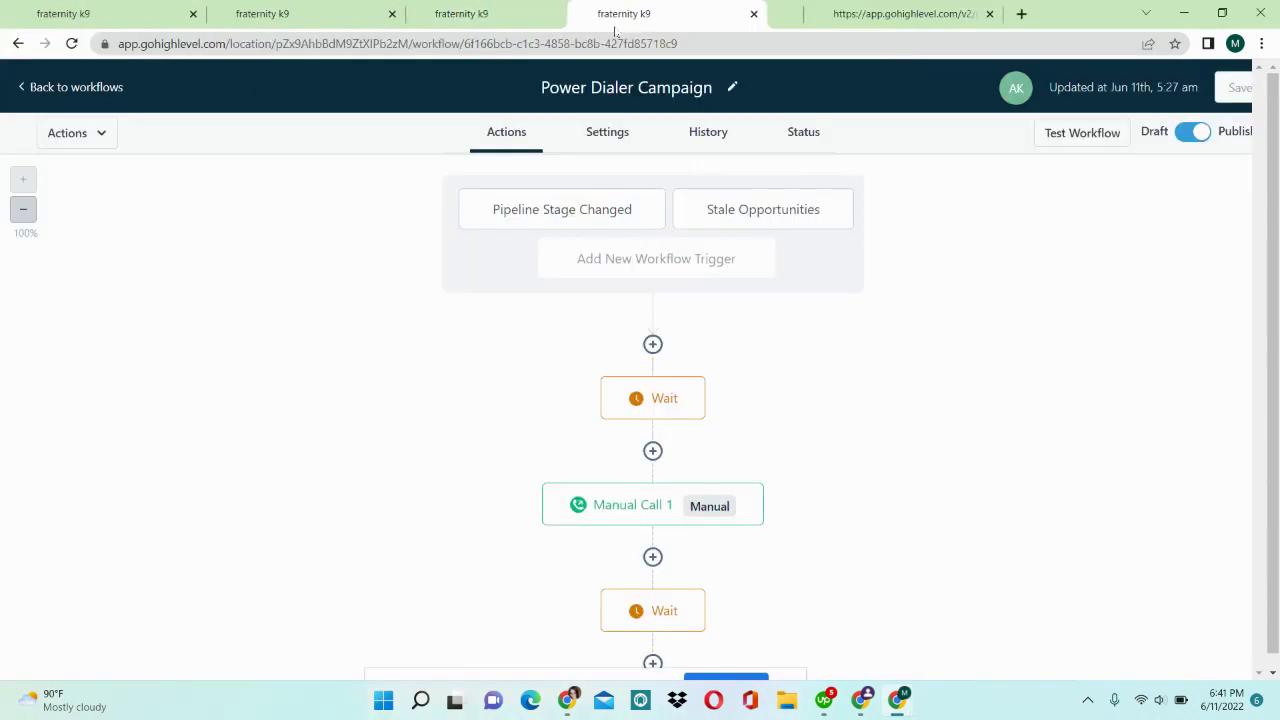
{"action": "left_click", "coordinate": [91, 94]}
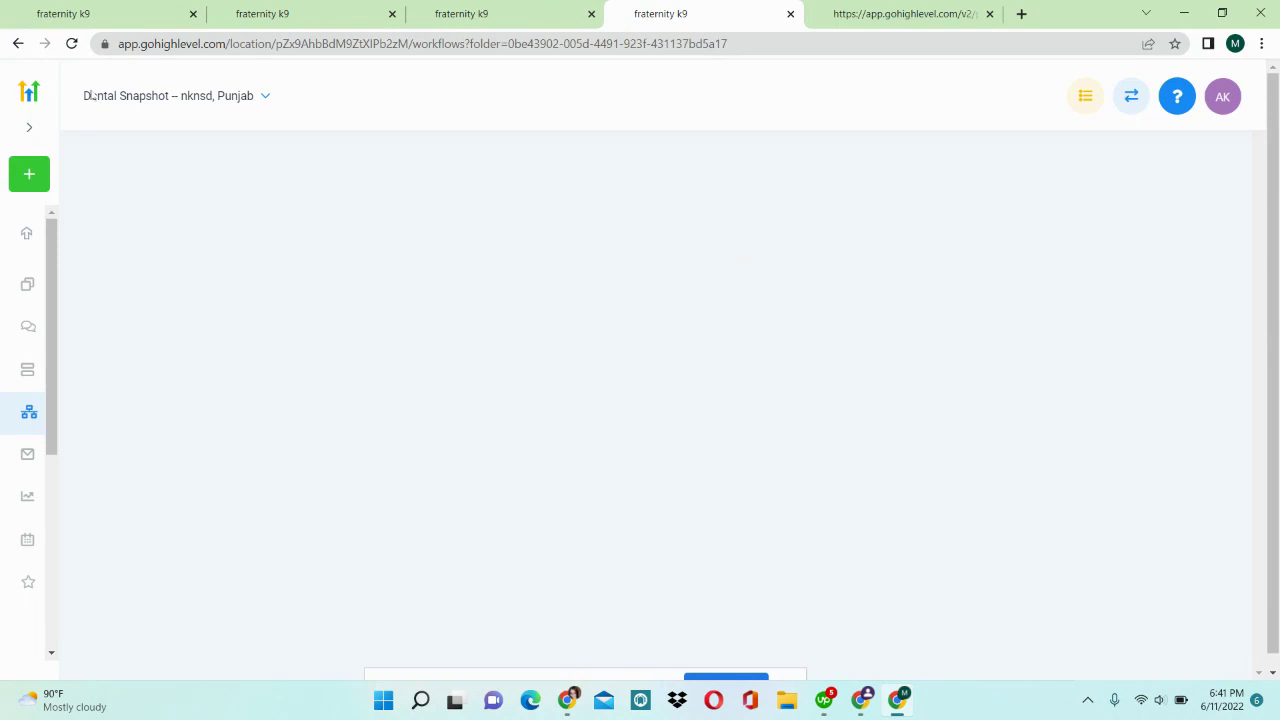
Scroll the opportunities pipeline right to the Unqualified, Unresponsive and Bad Lead stages.
{"action": "left_click", "coordinate": [100, 7]}
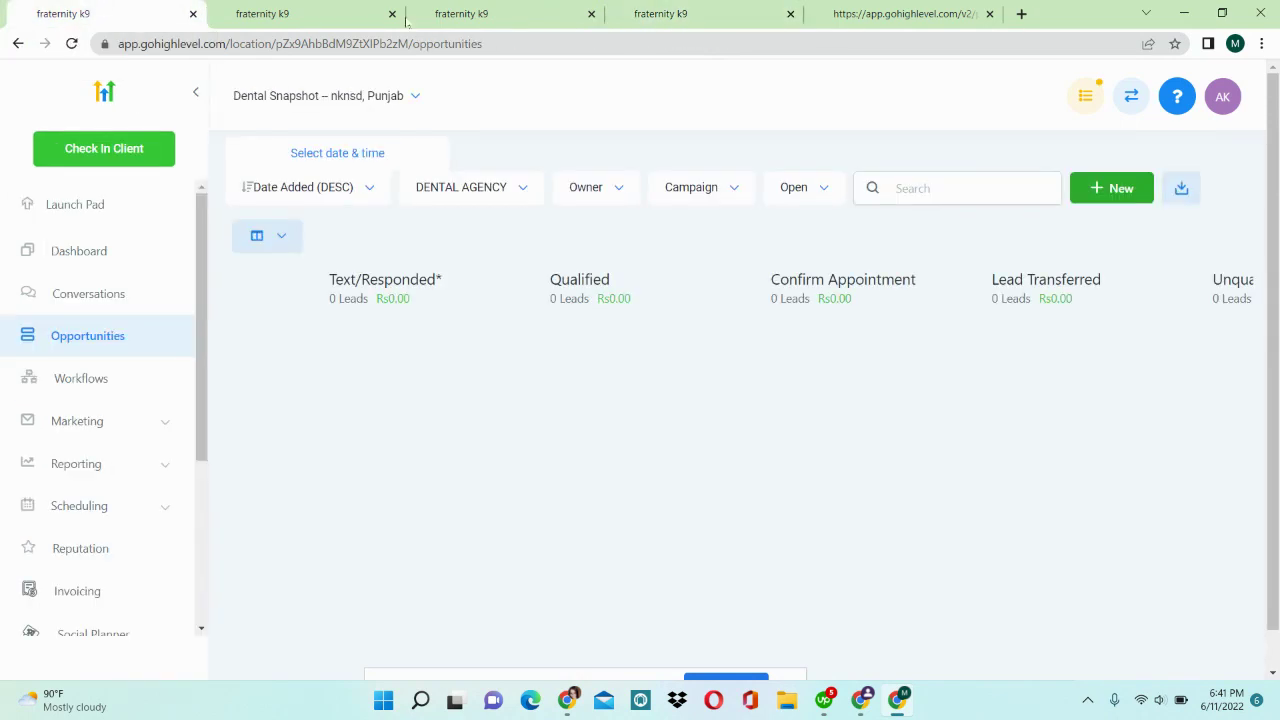
{"action": "scroll", "coordinate": [903, 368], "scroll_direction": "right", "scroll_amount": 5}
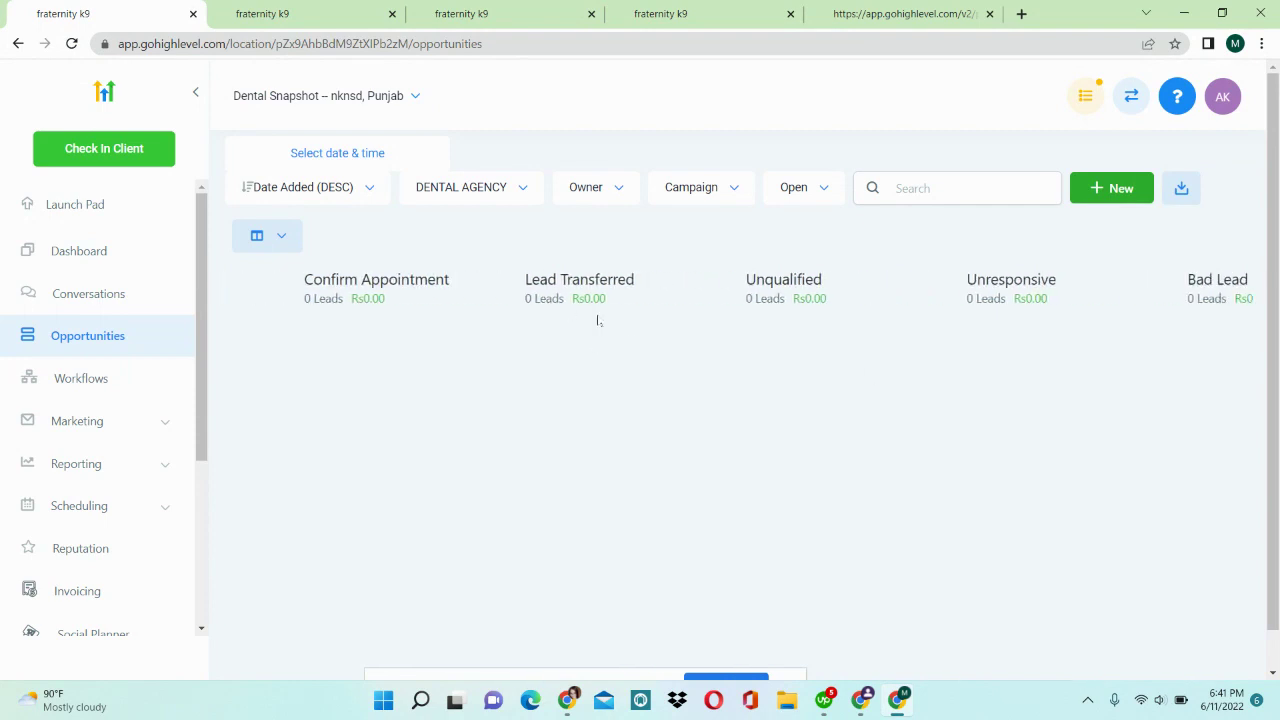
{"action": "scroll", "coordinate": [846, 337], "scroll_direction": "right", "scroll_amount": 3}
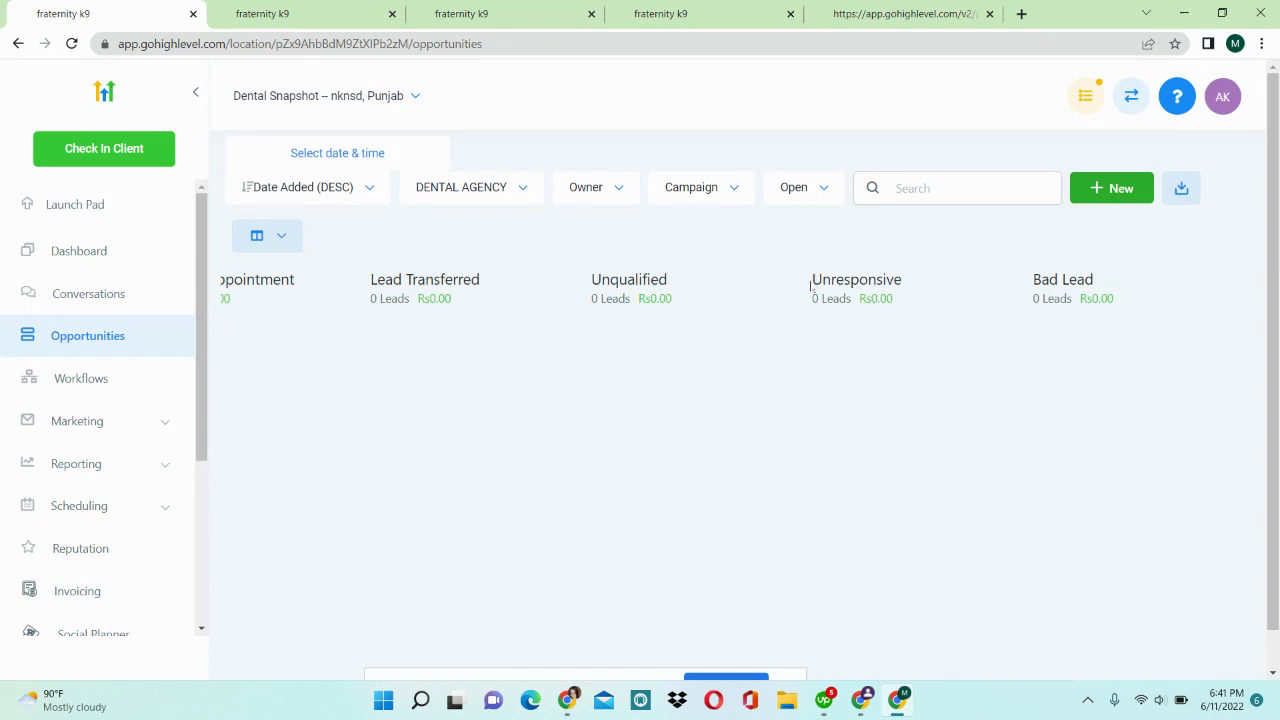
Return to the Nurture Workflows folder showing its four published workflows.
{"action": "right_click", "coordinate": [914, 289]}
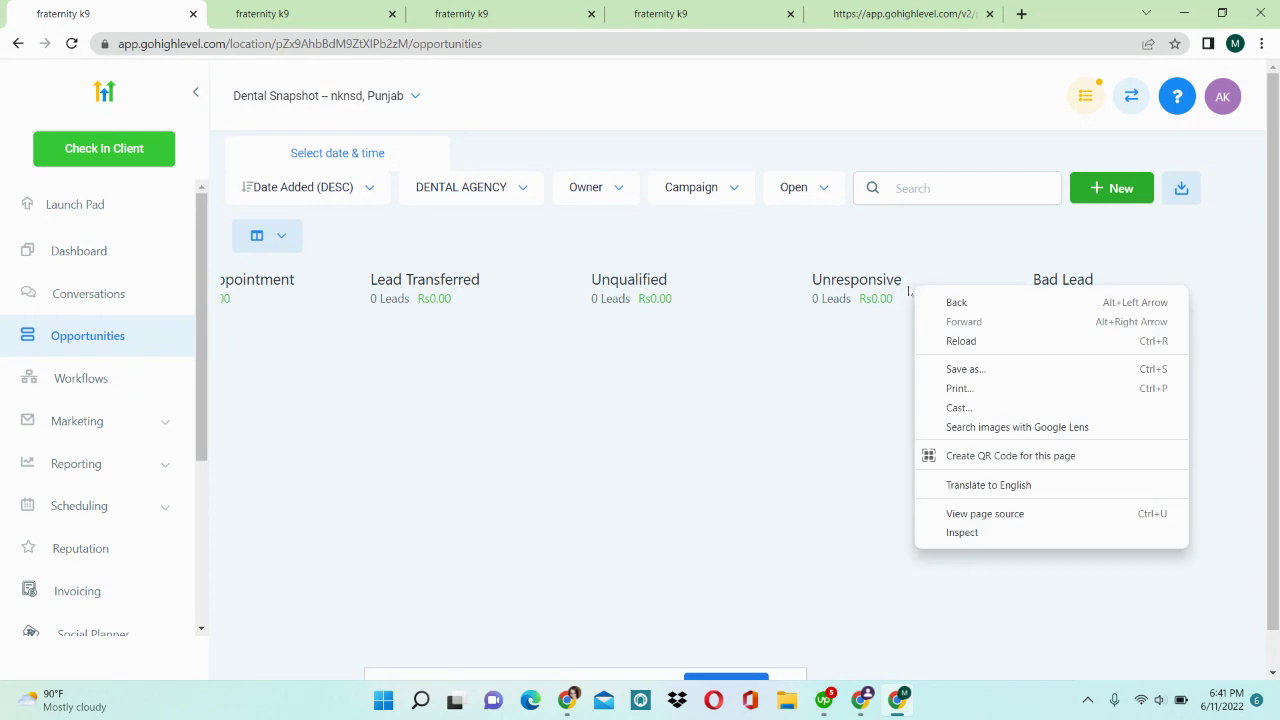
{"action": "left_click", "coordinate": [901, 280]}
{"action": "right_click", "coordinate": [901, 280]}
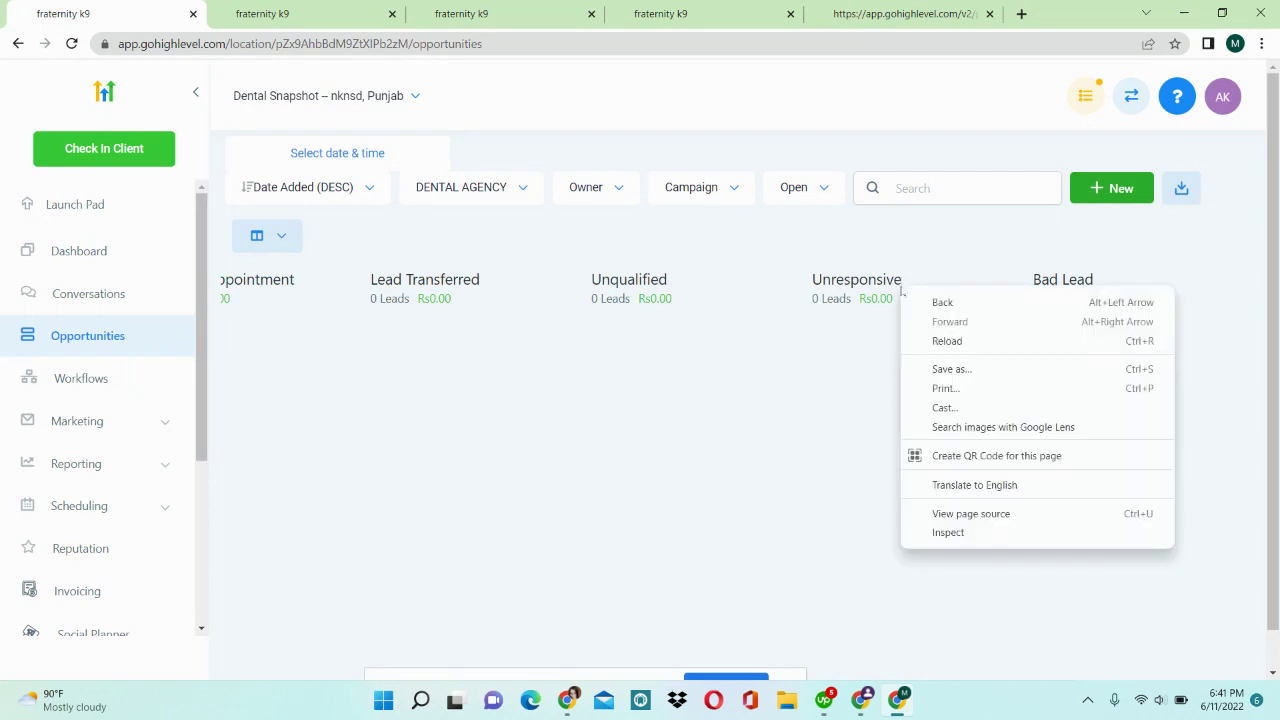
{"action": "left_click", "coordinate": [901, 280]}
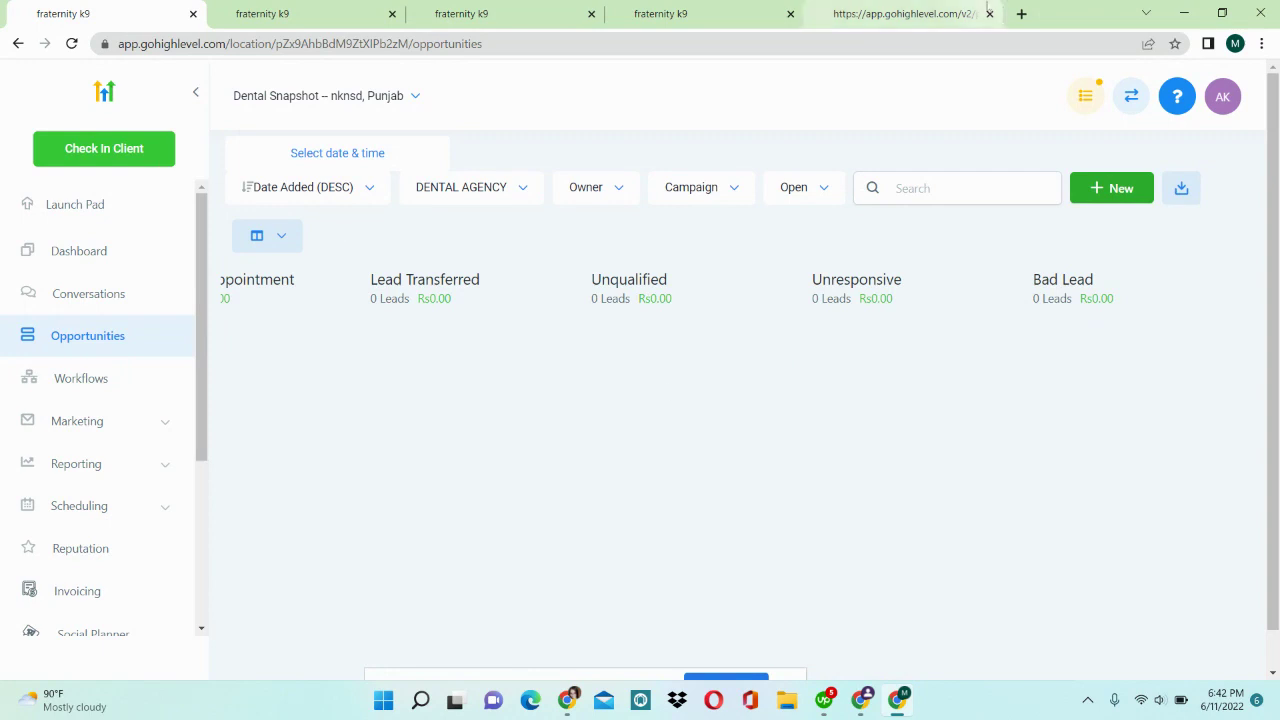
{"action": "left_click", "coordinate": [900, 14]}
Back out of the Nurture Workflows folder to the workflow folders list.
{"action": "left_click", "coordinate": [680, 14]}
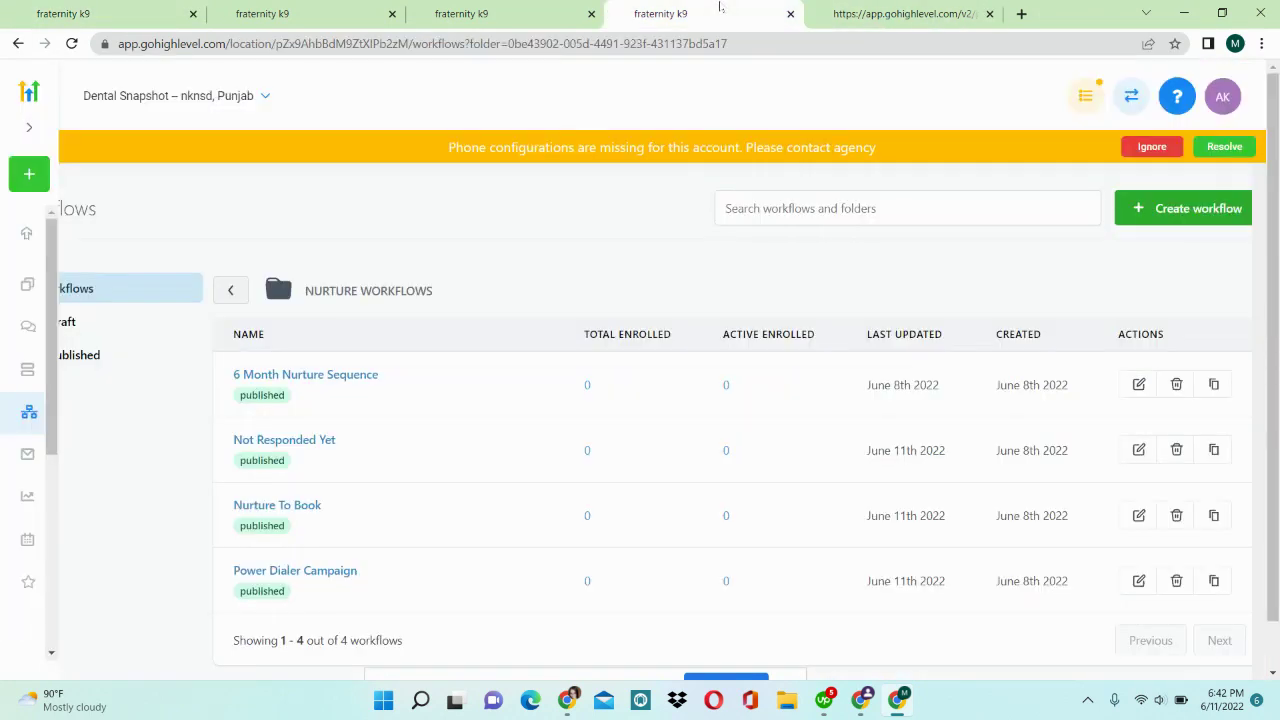
{"action": "scroll", "coordinate": [557, 366], "scroll_direction": "down", "scroll_amount": 1}
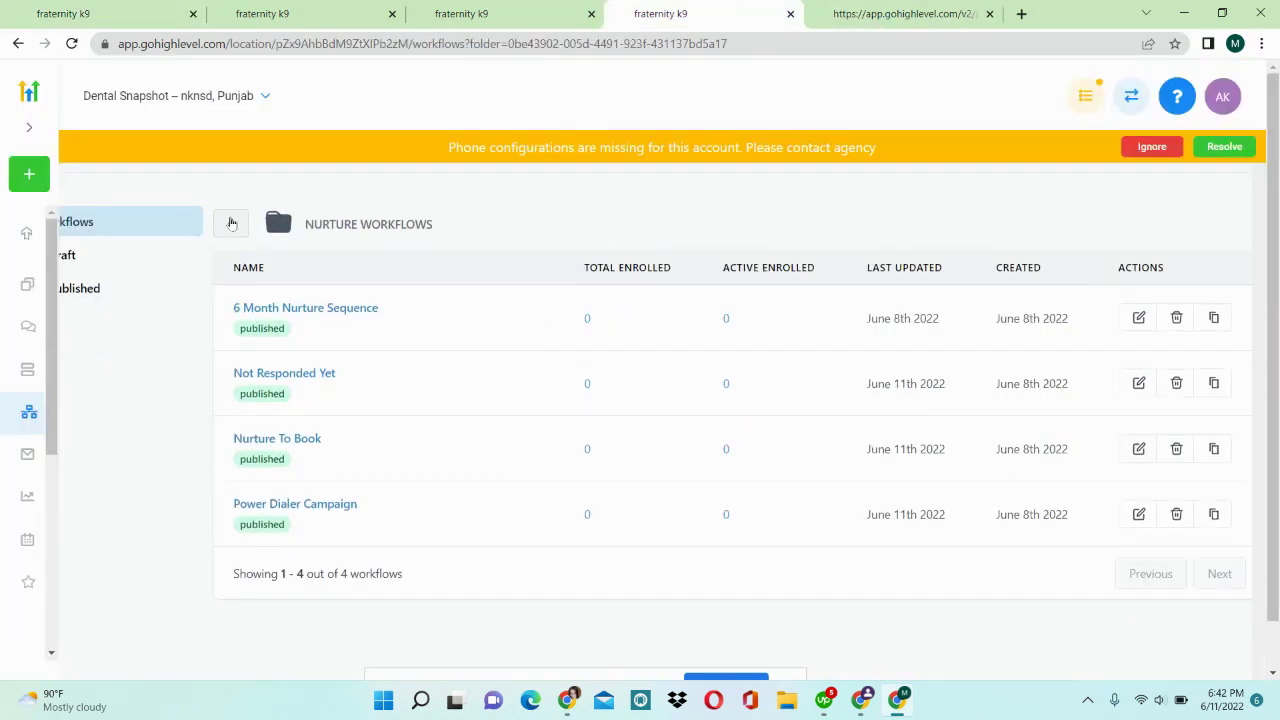
{"action": "left_click", "coordinate": [231, 222]}
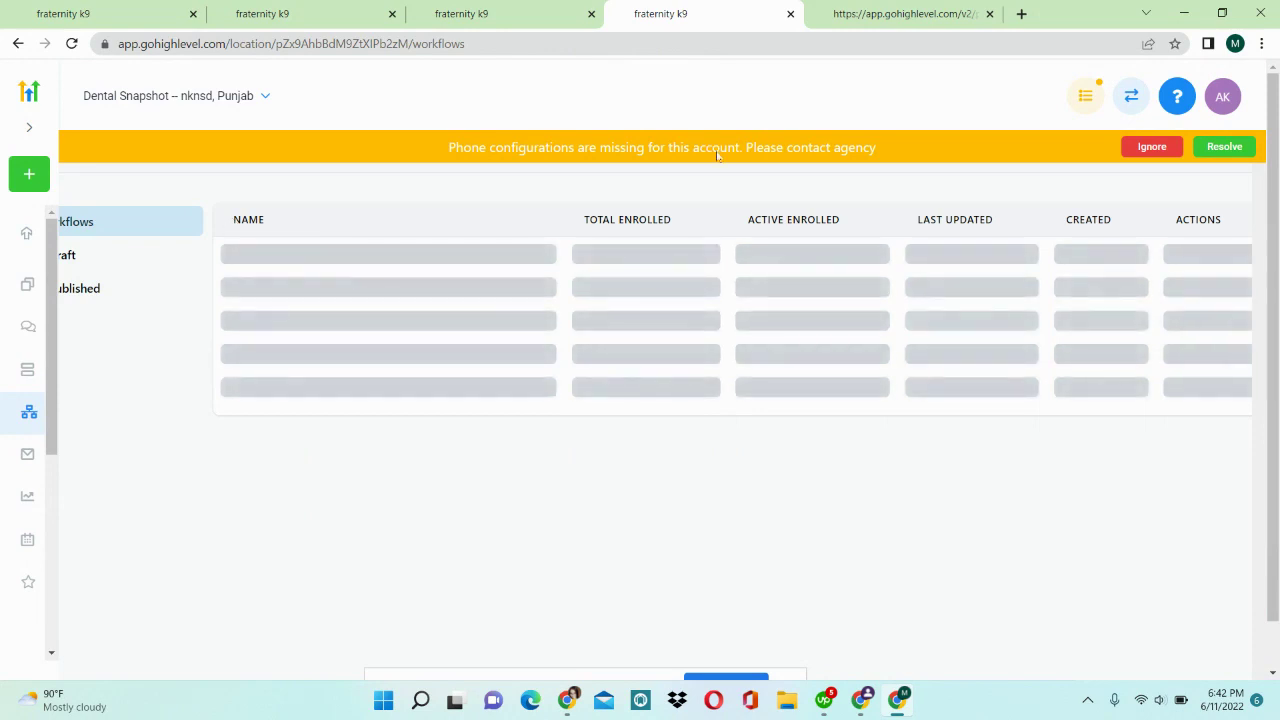
Ignore the missing phone configuration warning and open the DENTAL WORKFLOWS folder.
{"action": "right_click", "coordinate": [1161, 149]}
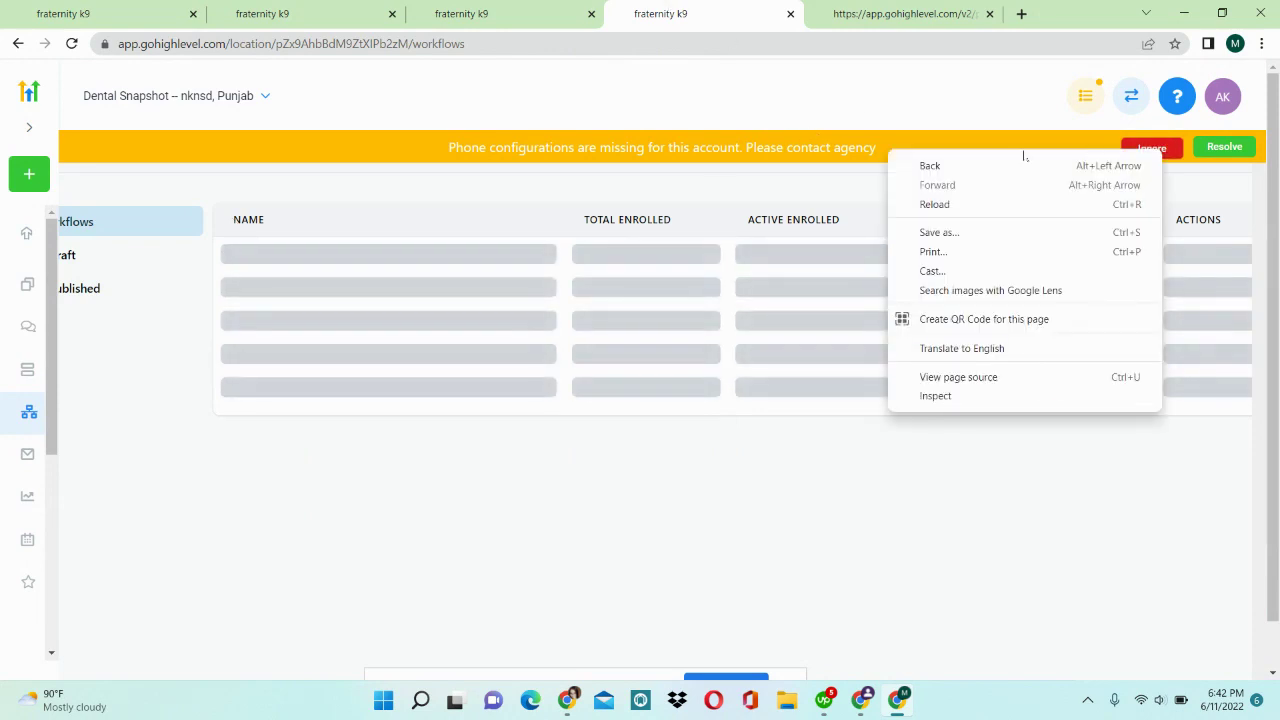
{"action": "left_click", "coordinate": [1172, 154]}
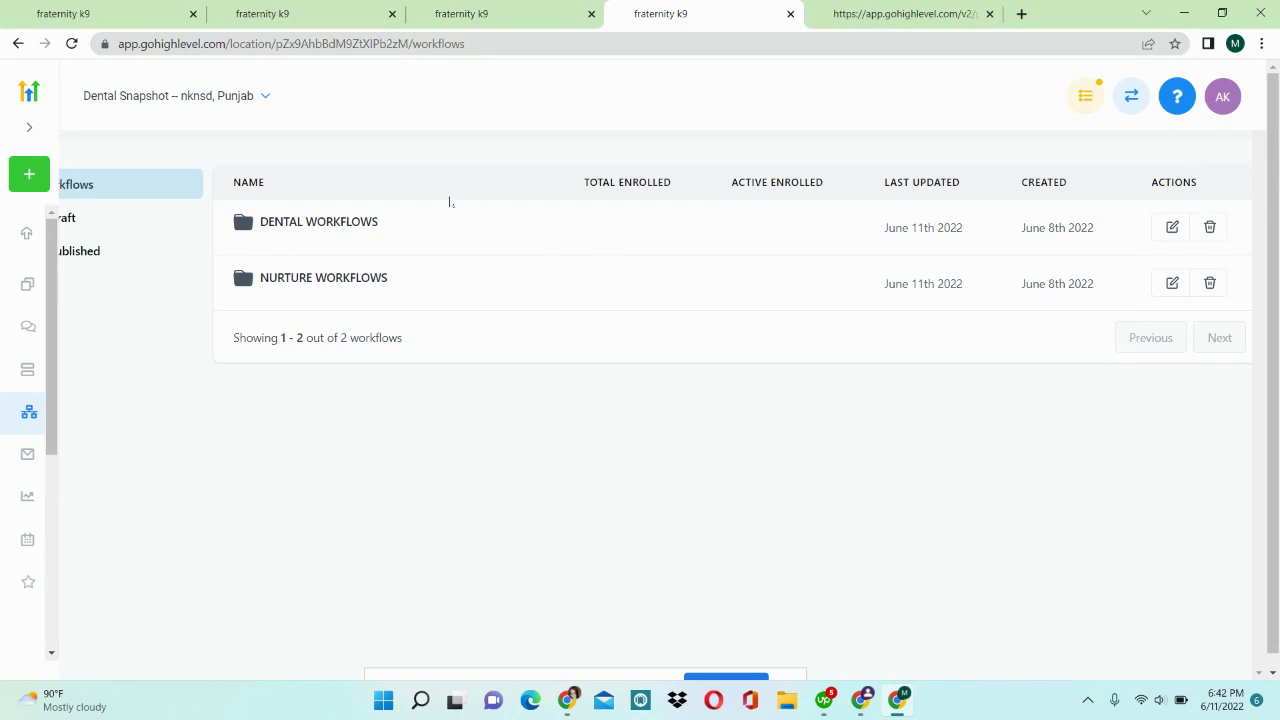
{"action": "left_click", "coordinate": [368, 221]}
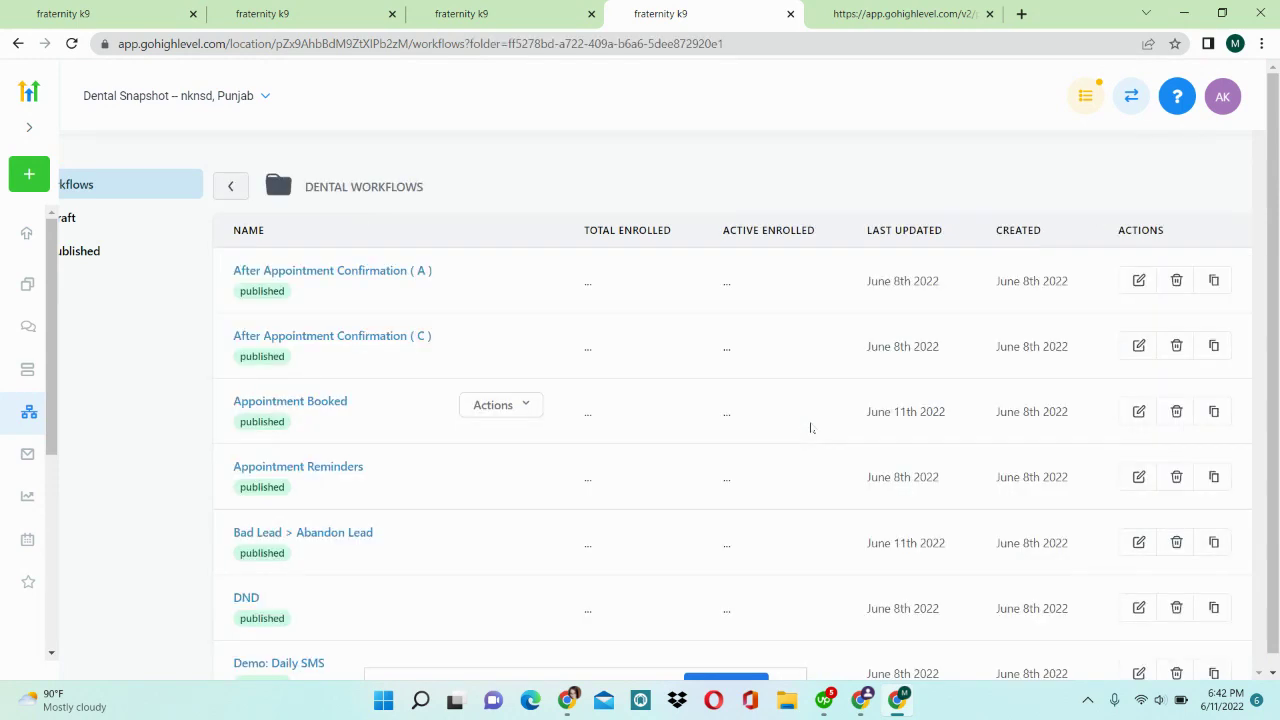
Scroll down and back up the 13 dental workflows, then return to the DENTAL/NURTURE folders list.
{"action": "scroll", "coordinate": [811, 428], "scroll_direction": "down", "scroll_amount": 1}
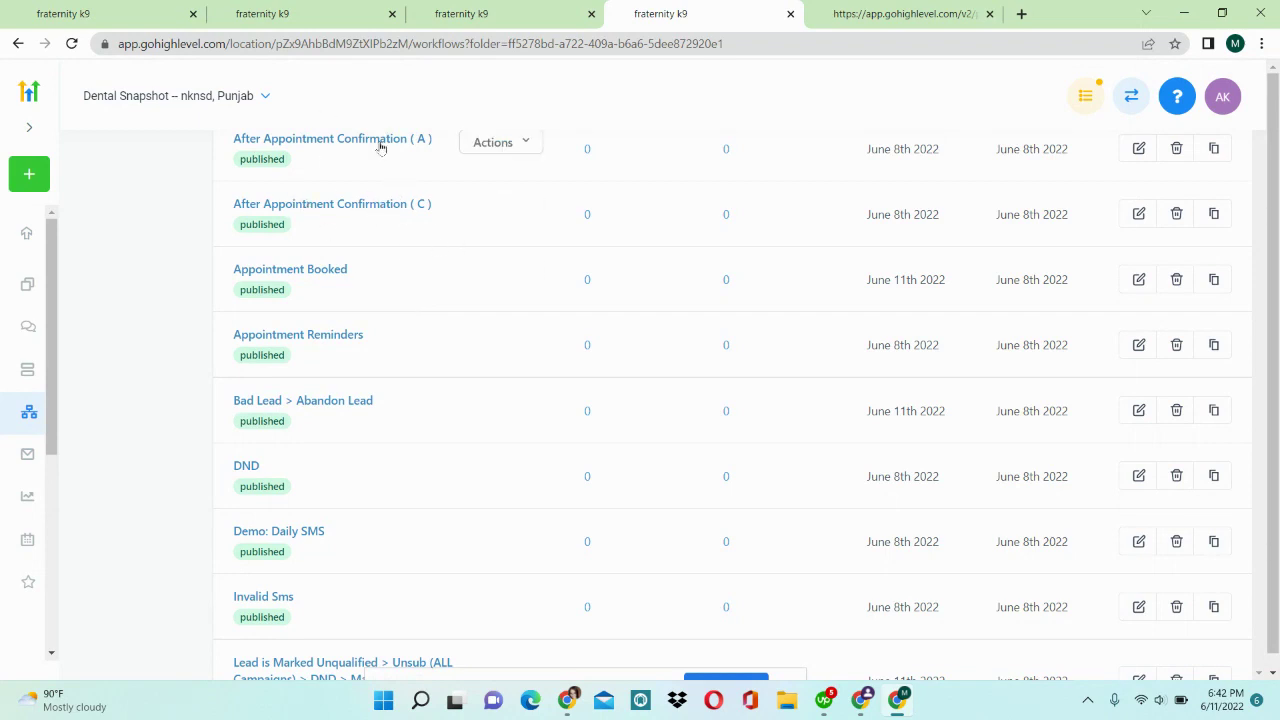
{"action": "scroll", "coordinate": [394, 288], "scroll_direction": "down", "scroll_amount": 1}
{"action": "scroll", "coordinate": [394, 288], "scroll_direction": "down", "scroll_amount": 2}
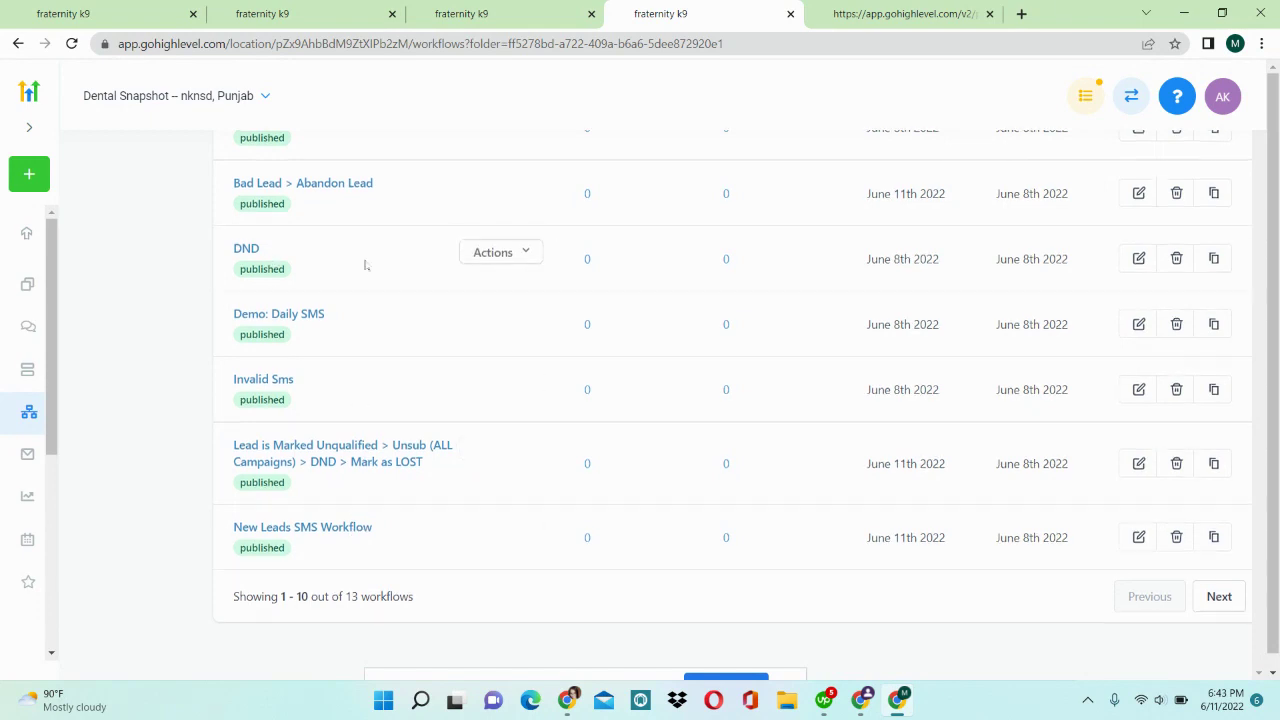
{"action": "scroll", "coordinate": [366, 265], "scroll_direction": "up", "scroll_amount": 2}
{"action": "scroll", "coordinate": [366, 265], "scroll_direction": "up", "scroll_amount": 3}
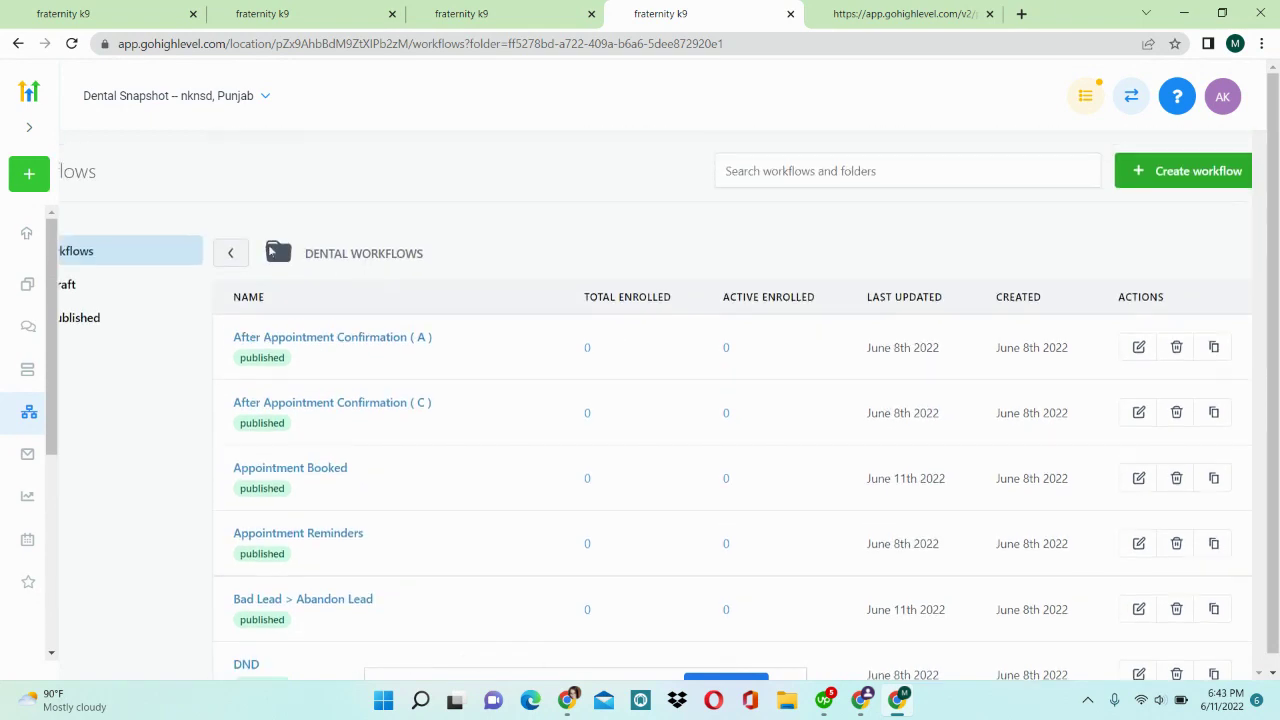
{"action": "left_click", "coordinate": [236, 252]}
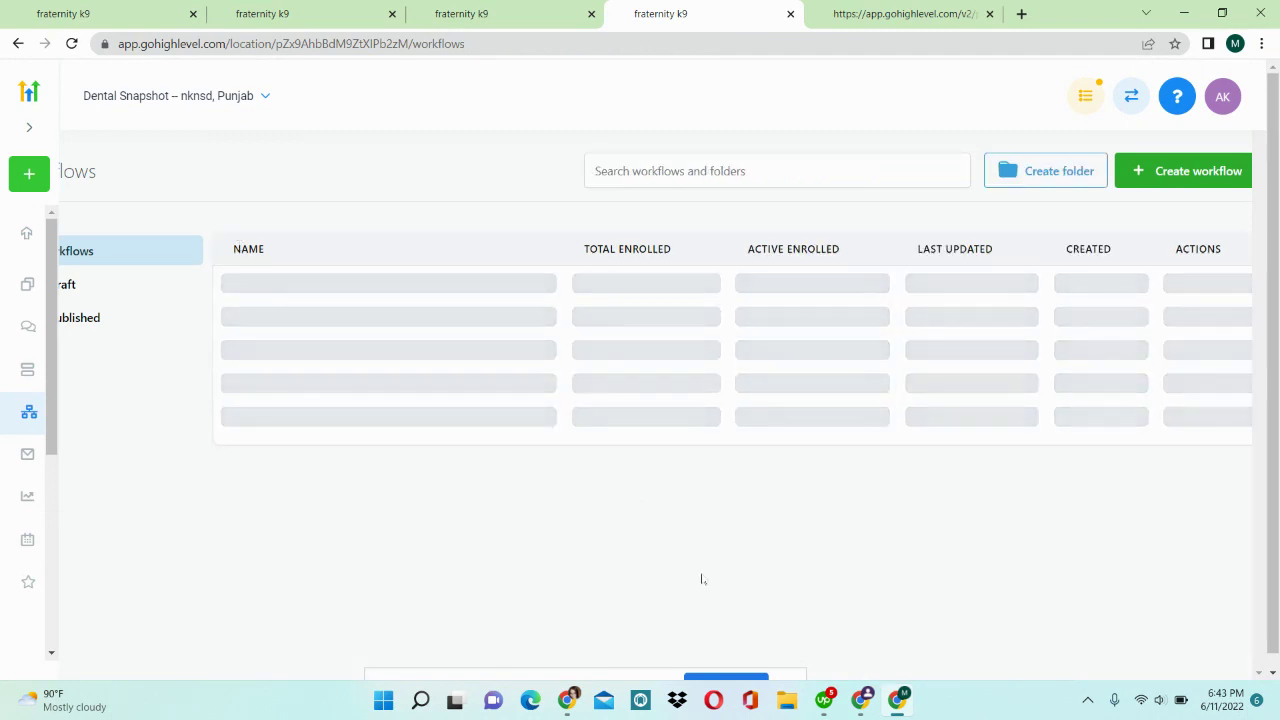
{"action": "right_click", "coordinate": [1277, 634]}
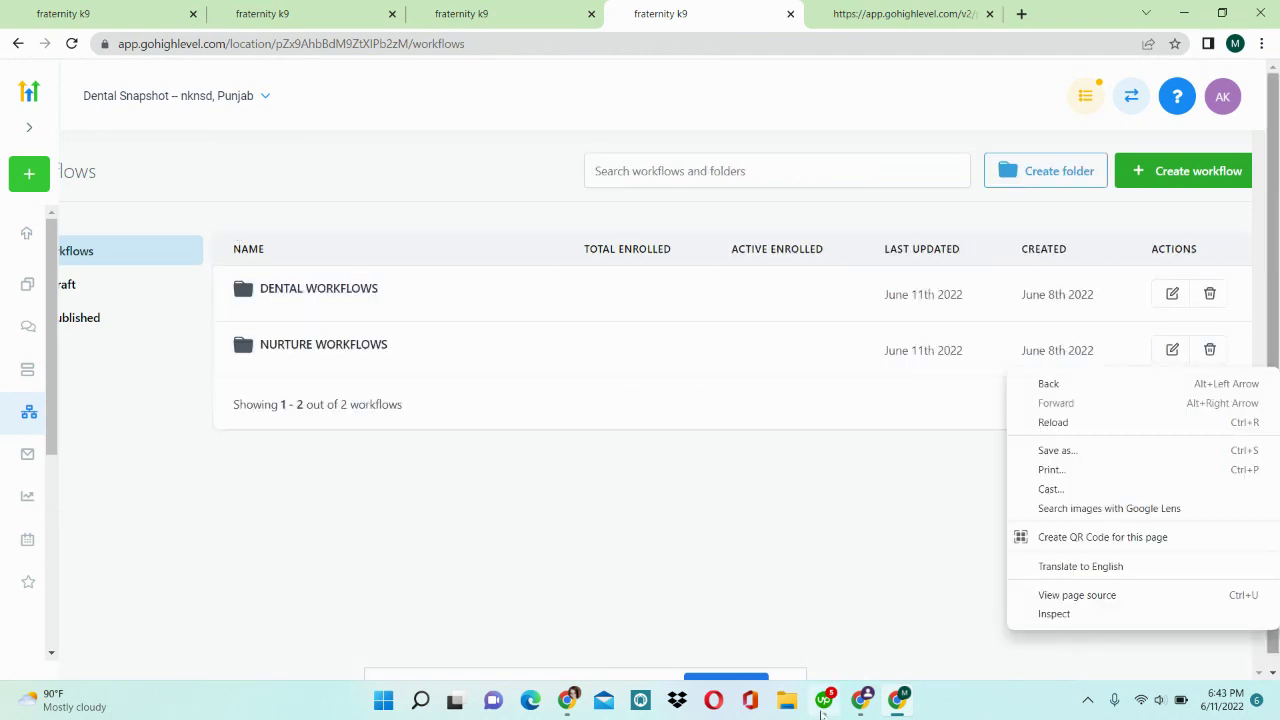